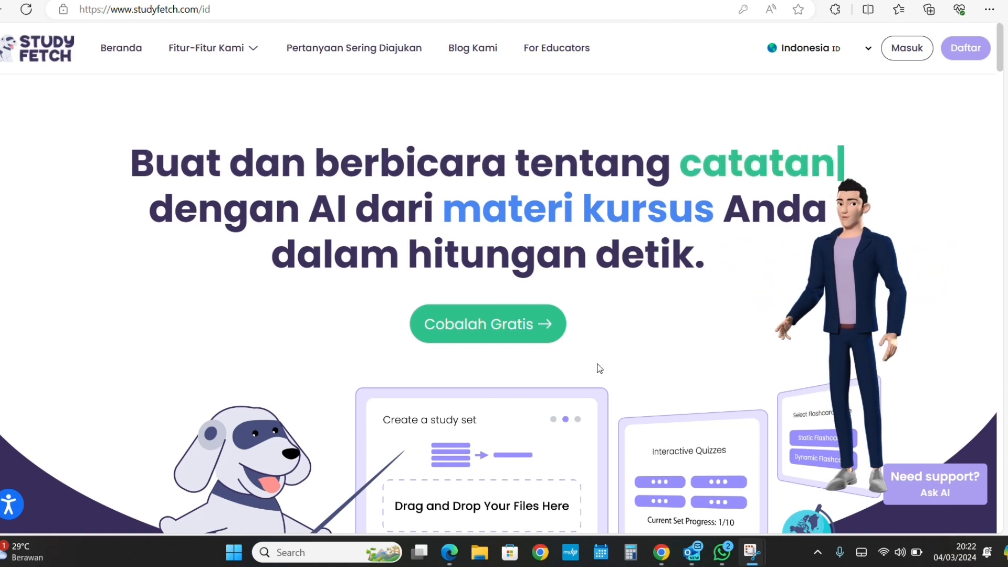
Look through the opening sections of the StudyFetch landing page, including the university logos and the animated upload demo
scroll(534, 396, "down", 3)
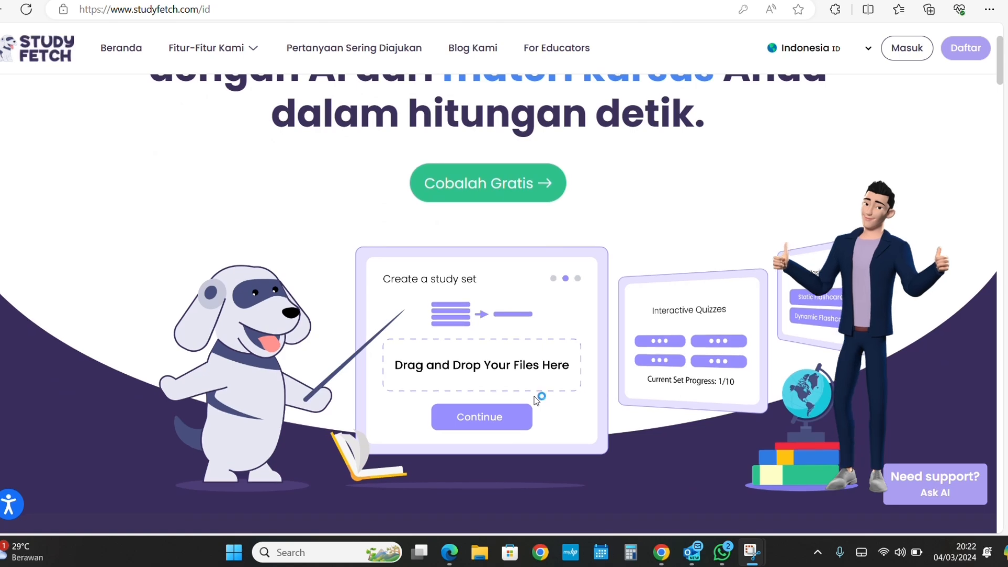
scroll(533, 395, "down", 2)
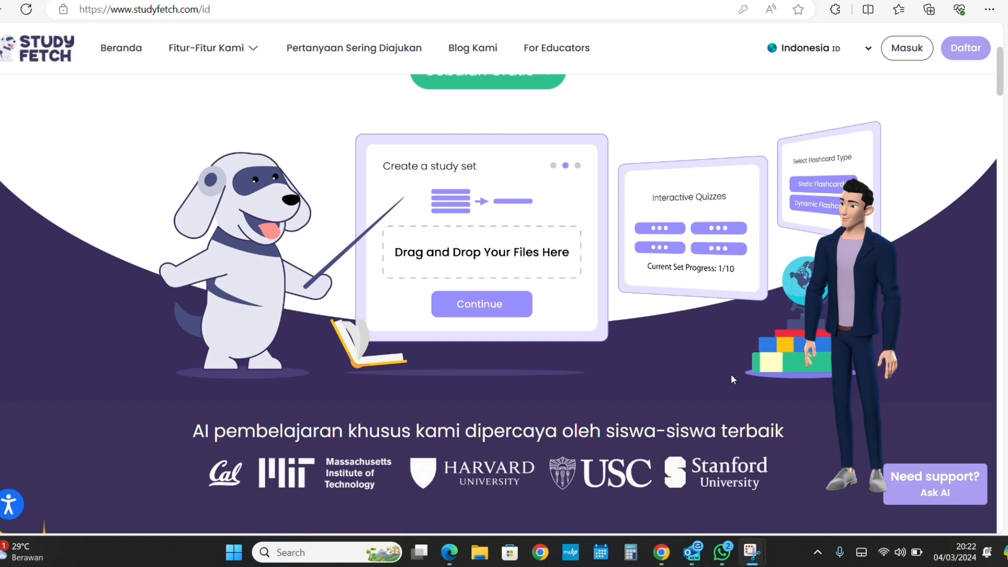
scroll(732, 377, "down", 5)
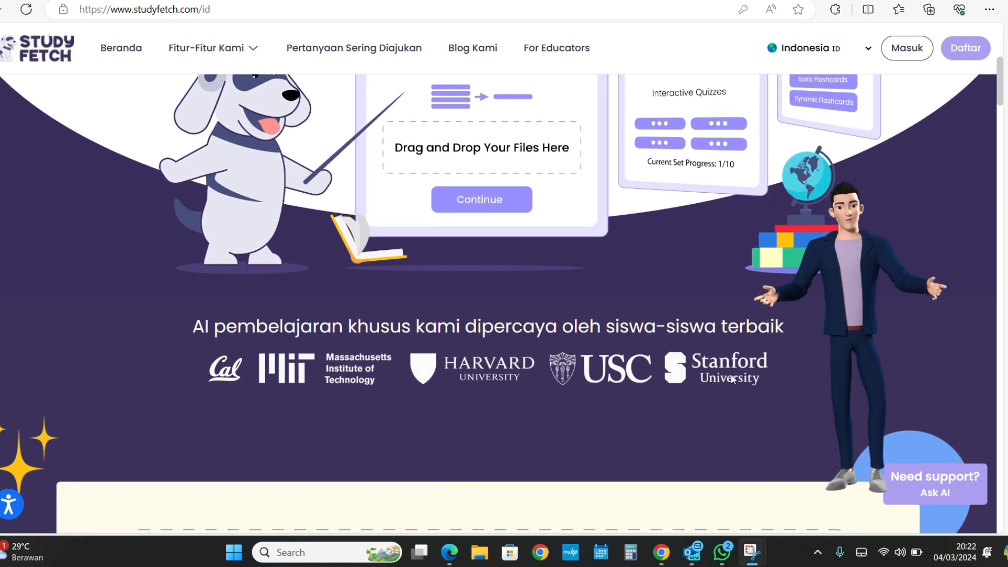
scroll(733, 379, "down", 3)
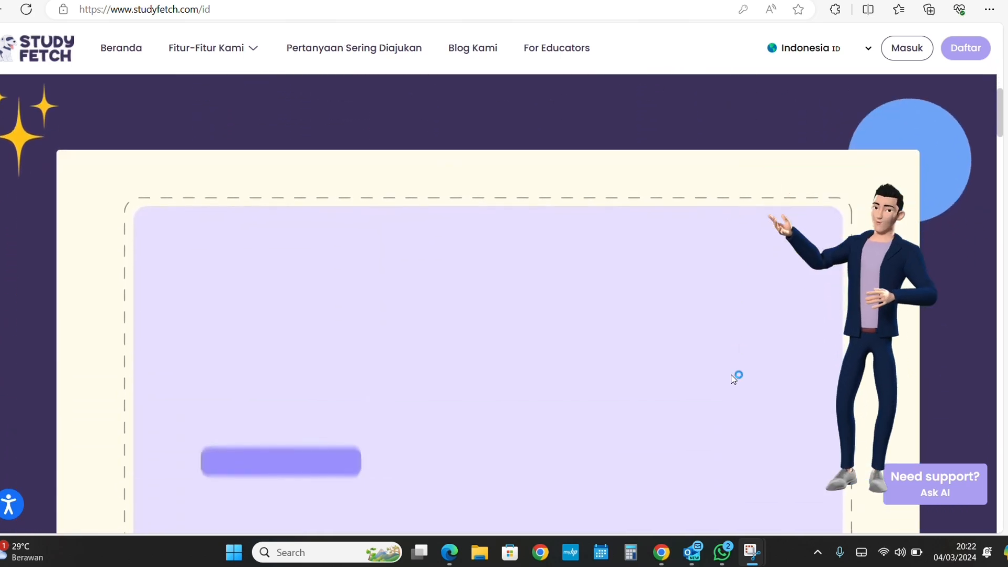
scroll(733, 379, "up", 2)
scroll(733, 379, "up", 1)
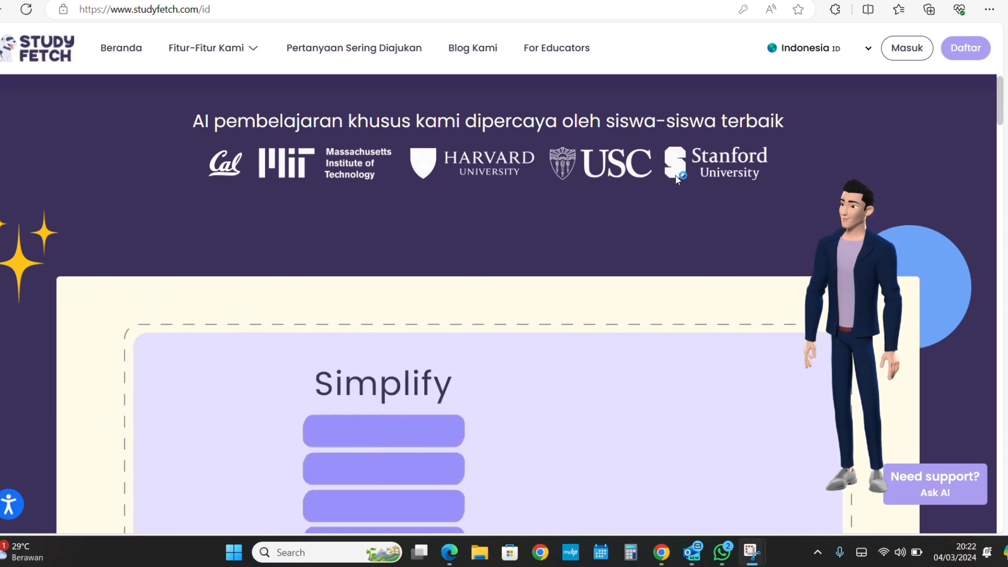
scroll(710, 191, "down", 1)
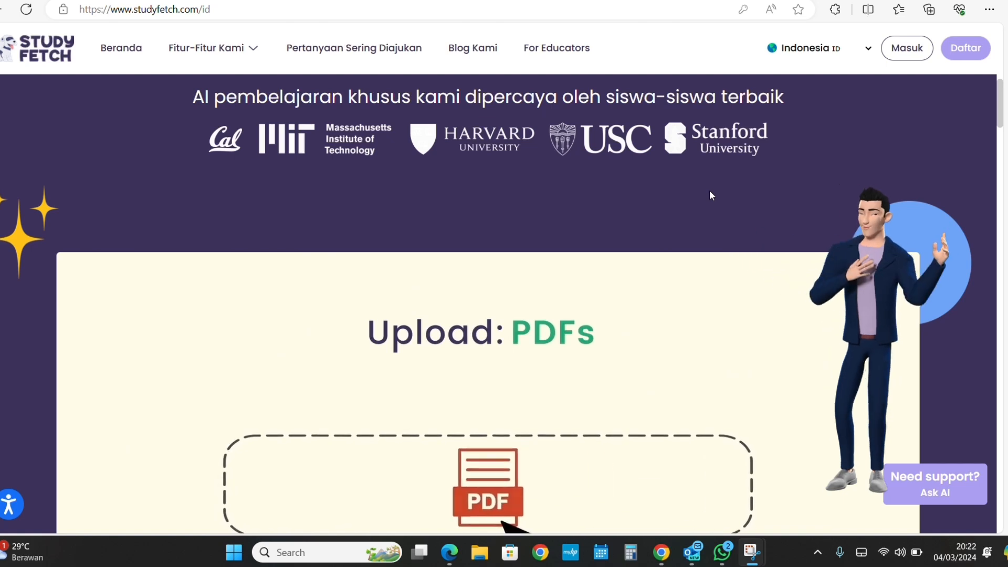
scroll(711, 194, "down", 3)
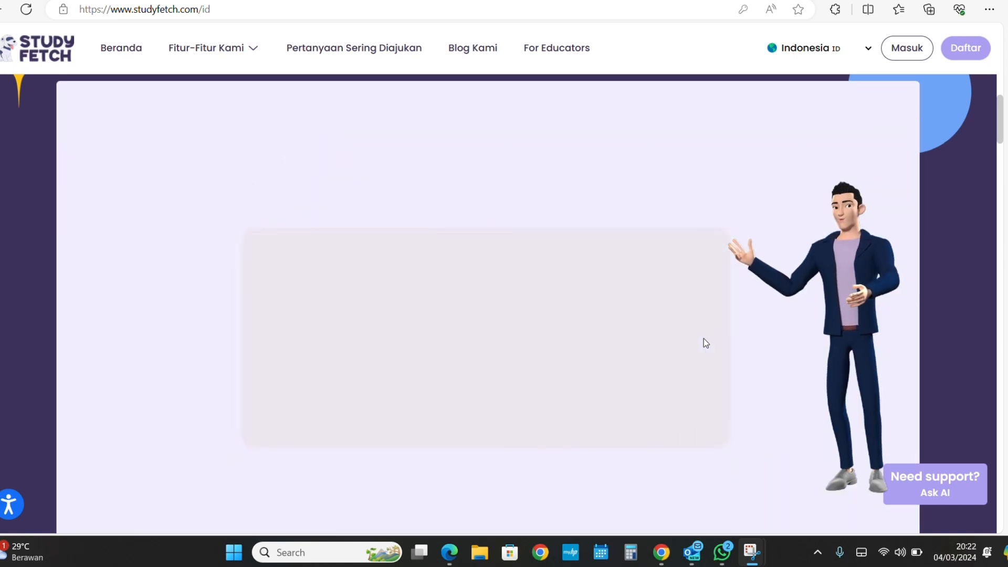
scroll(704, 338, "down", 7)
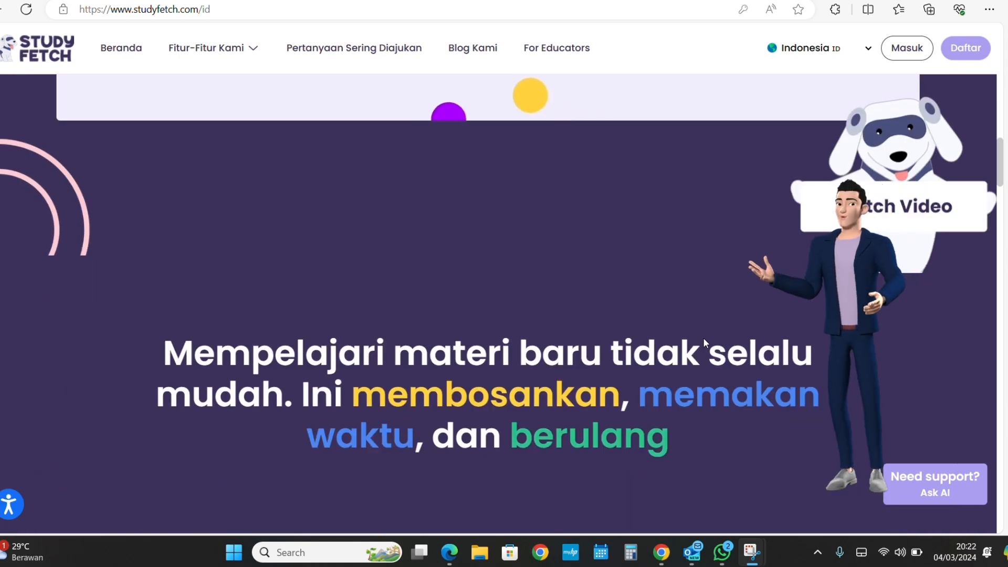
Examine the landing page's sections on learning problems, study-time benefits, one-click study sets and the Spark.e AI tutor
scroll(704, 338, "down", 2)
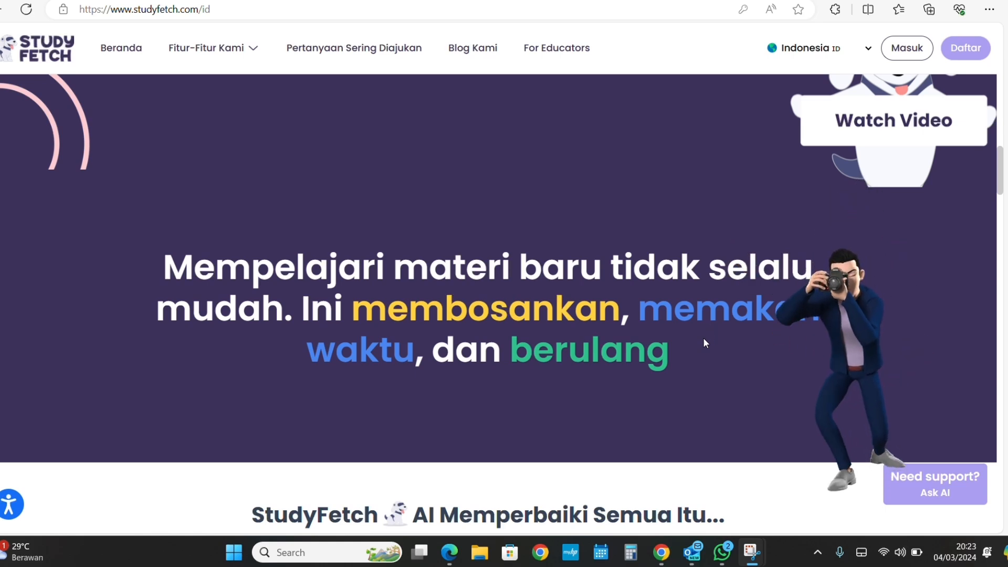
scroll(705, 344, "down", 1)
scroll(703, 338, "down", 2)
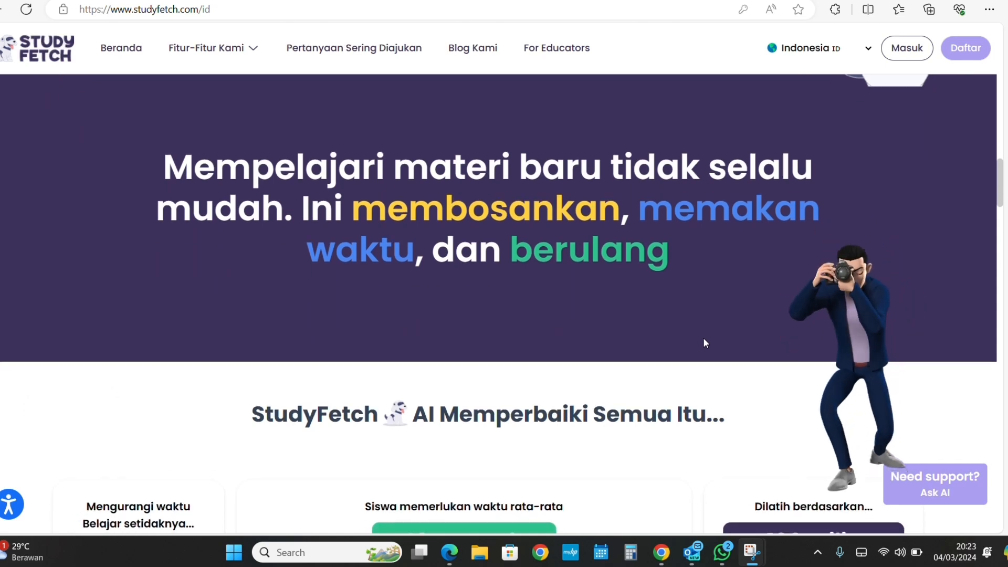
scroll(703, 339, "down", 2)
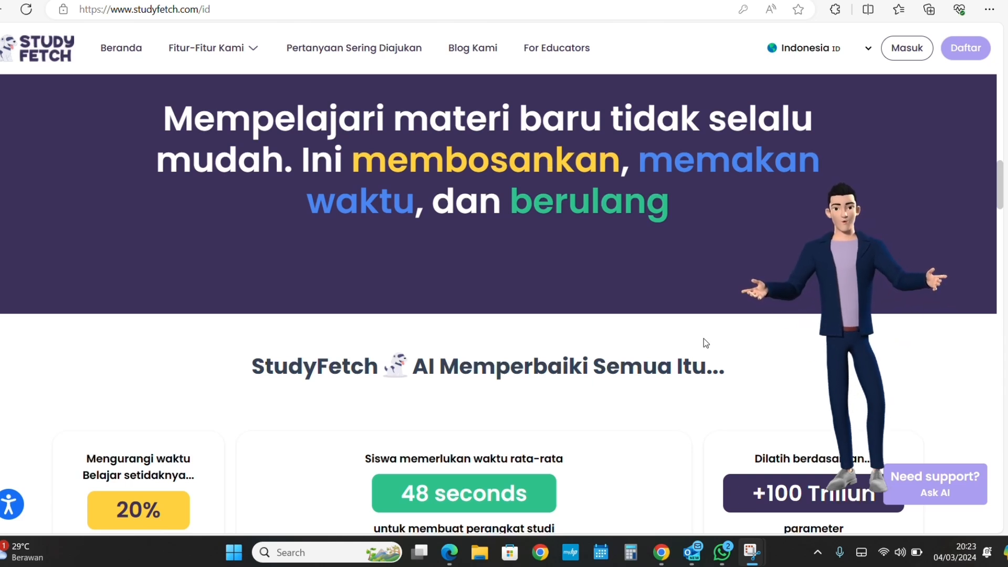
scroll(704, 339, "down", 2)
scroll(705, 342, "down", 3)
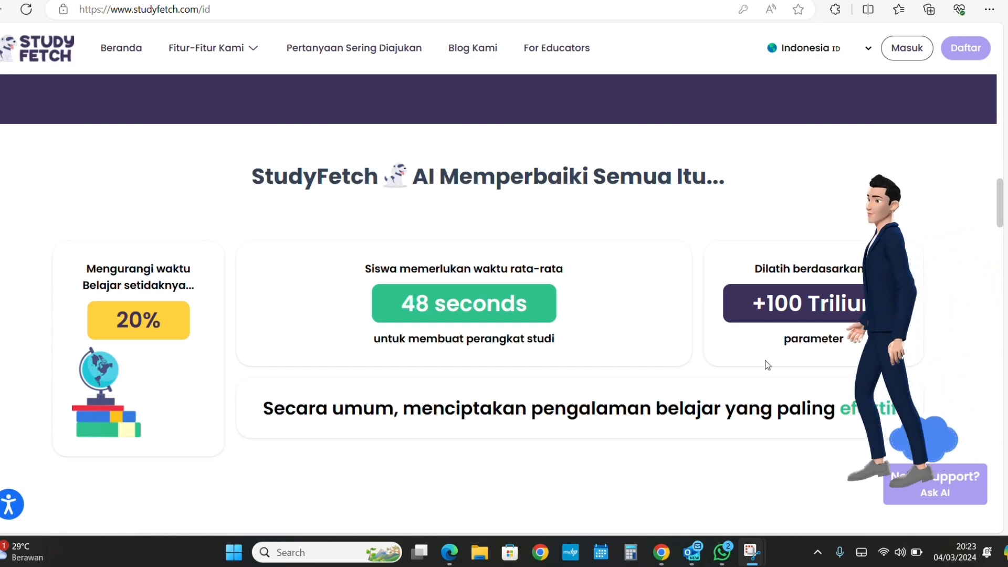
scroll(765, 362, "down", 2)
scroll(766, 361, "down", 2)
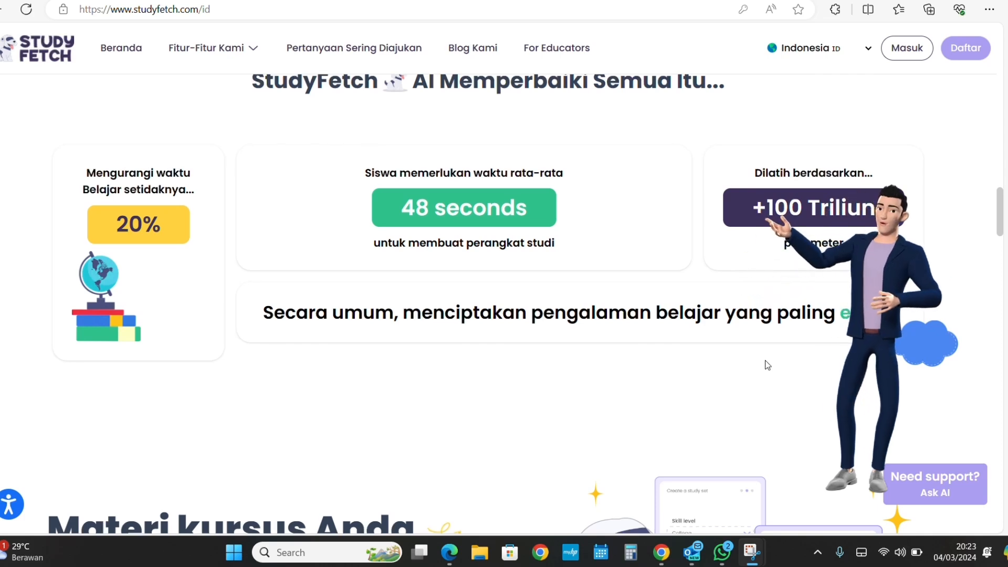
scroll(768, 365, "down", 1)
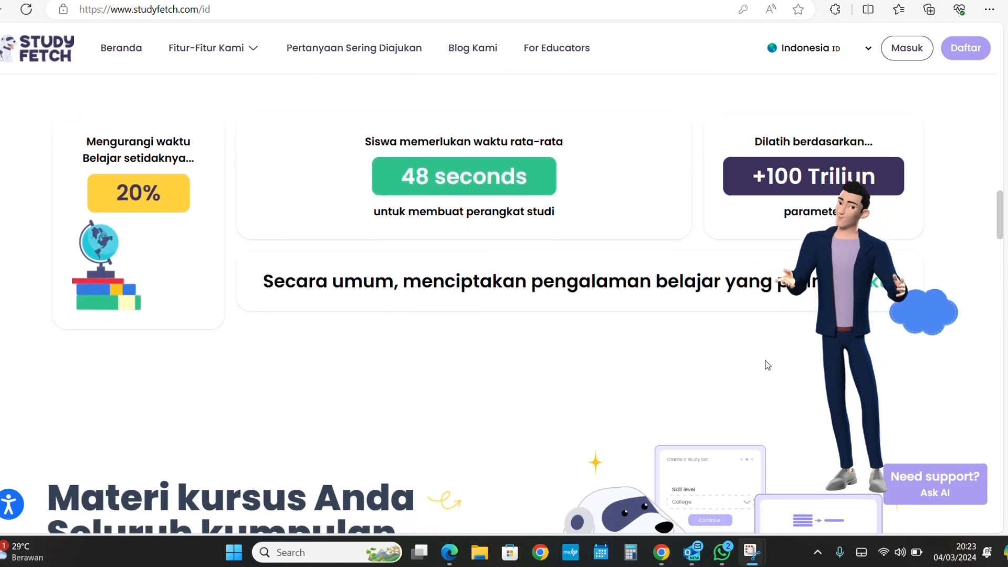
scroll(767, 364, "down", 2)
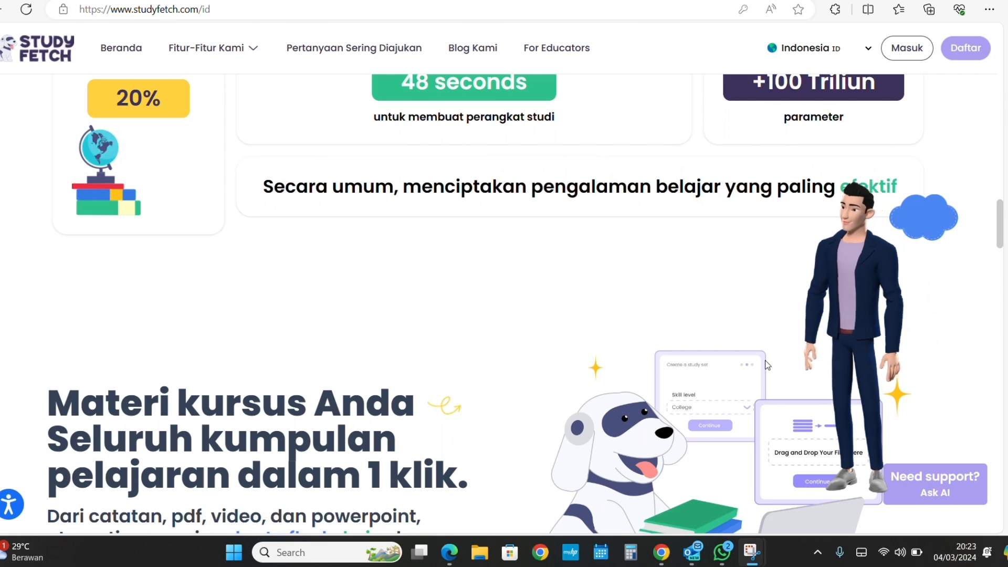
scroll(767, 364, "down", 3)
scroll(764, 360, "down", 1)
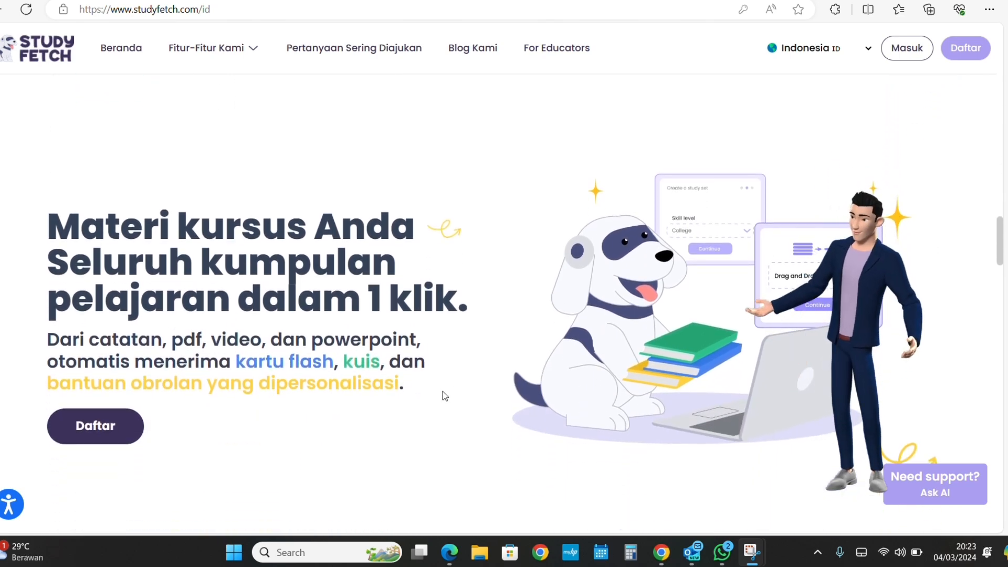
scroll(361, 423, "down", 2)
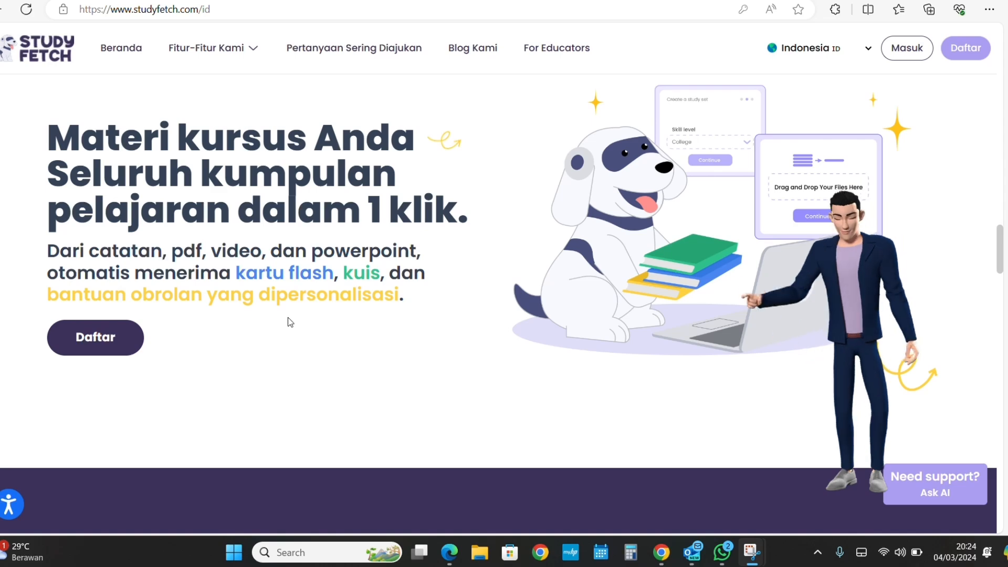
scroll(287, 317, "down", 1)
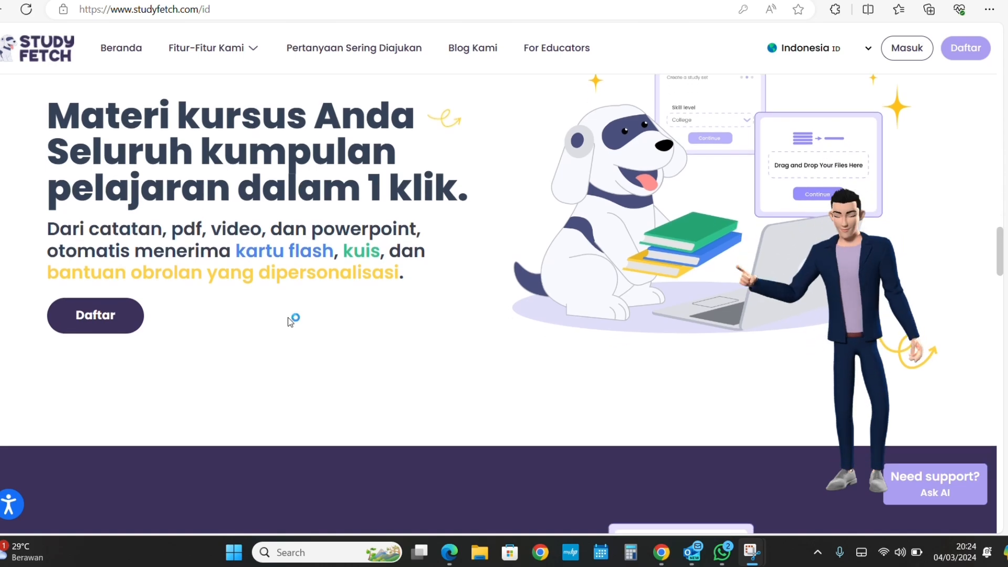
scroll(287, 317, "down", 4)
scroll(288, 317, "down", 5)
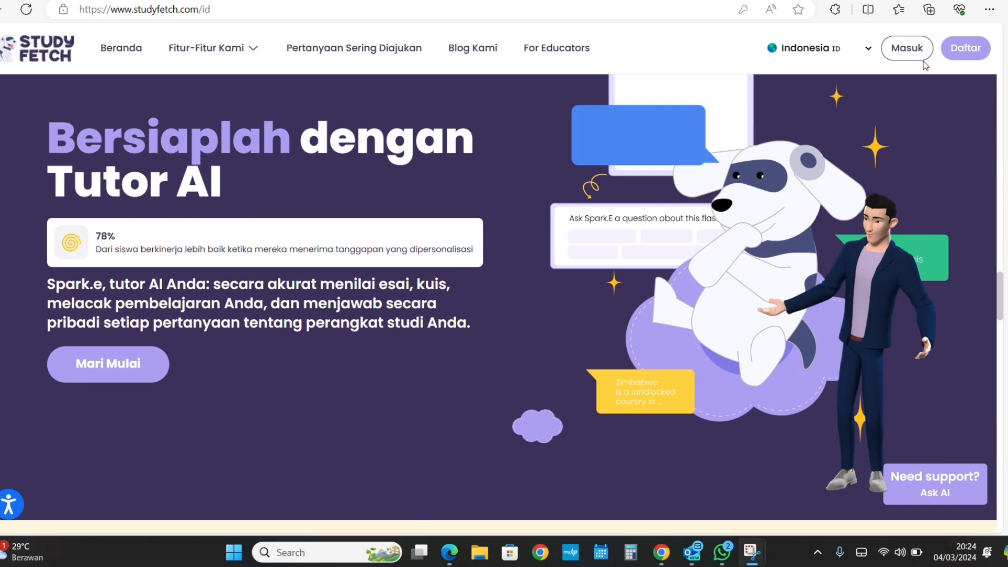
Log in to StudyFetch and create a new live lecture session (Kuliah Live)
left_click(917, 48)
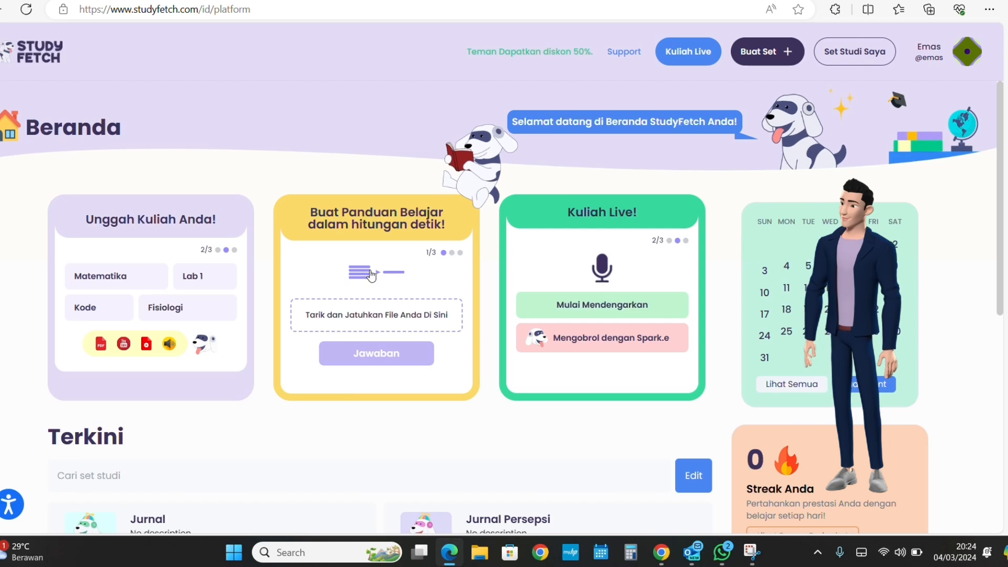
left_click(597, 306)
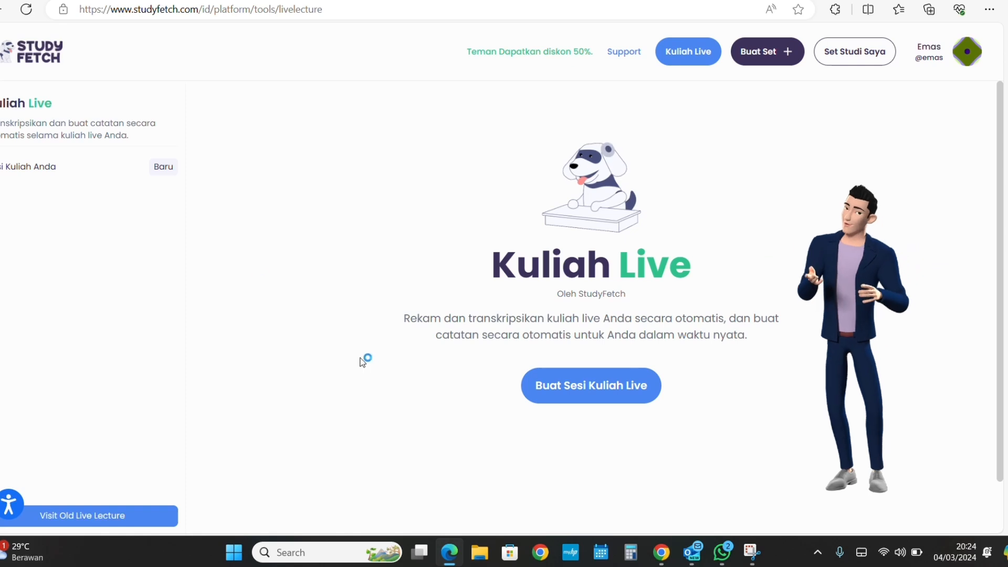
left_click(580, 390)
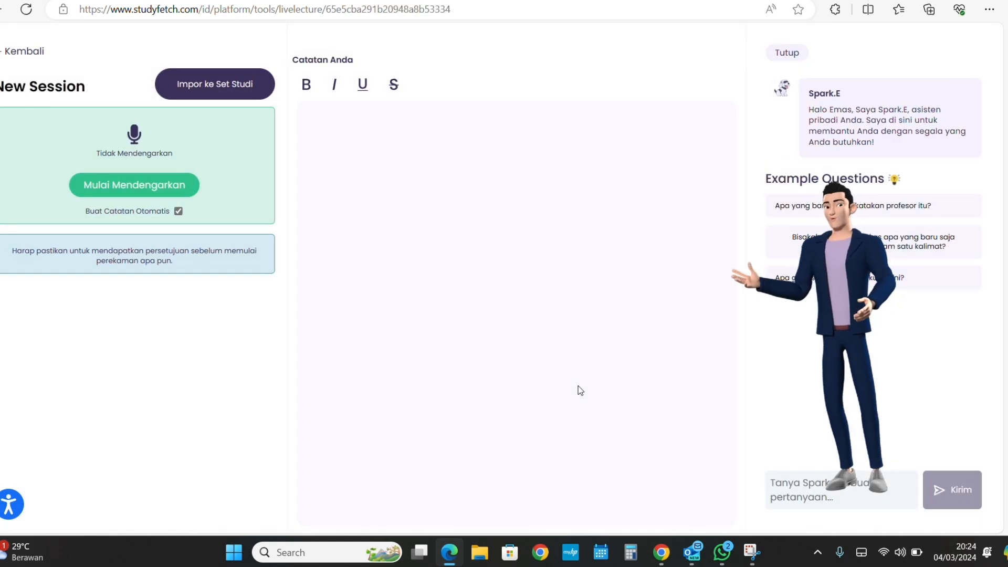
Record speech in the new session with automatic note creation enabled, and stop listening once notes are generated
left_click(136, 183)
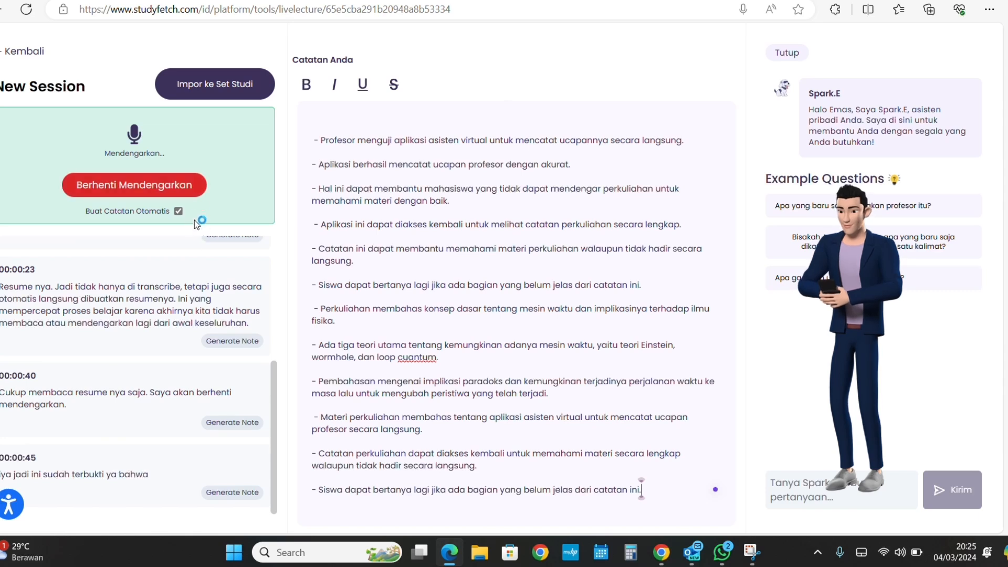
left_click(184, 185)
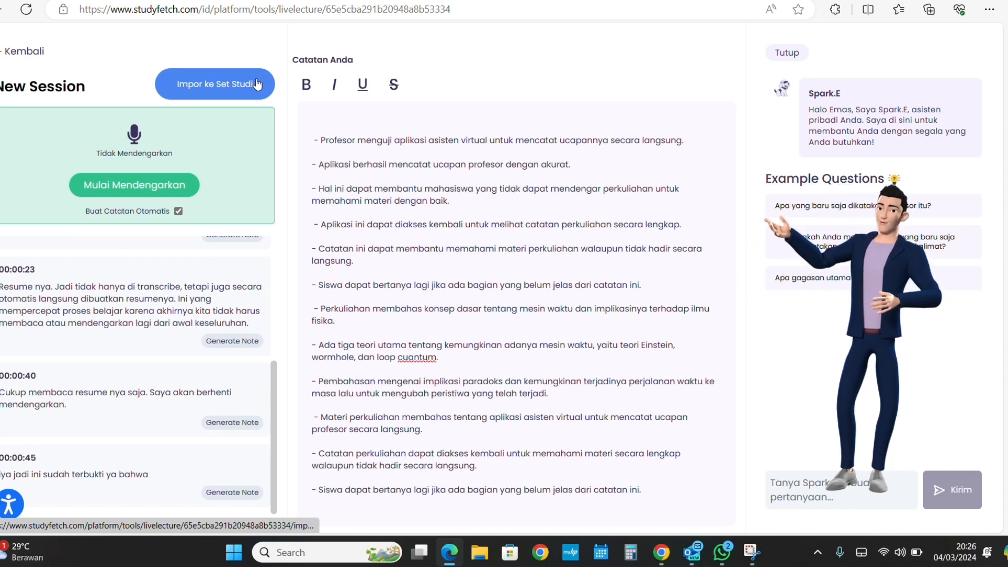
Return to the StudyFetch home page and start a lecture-upload study set with the YouTube video import option
left_click(24, 64)
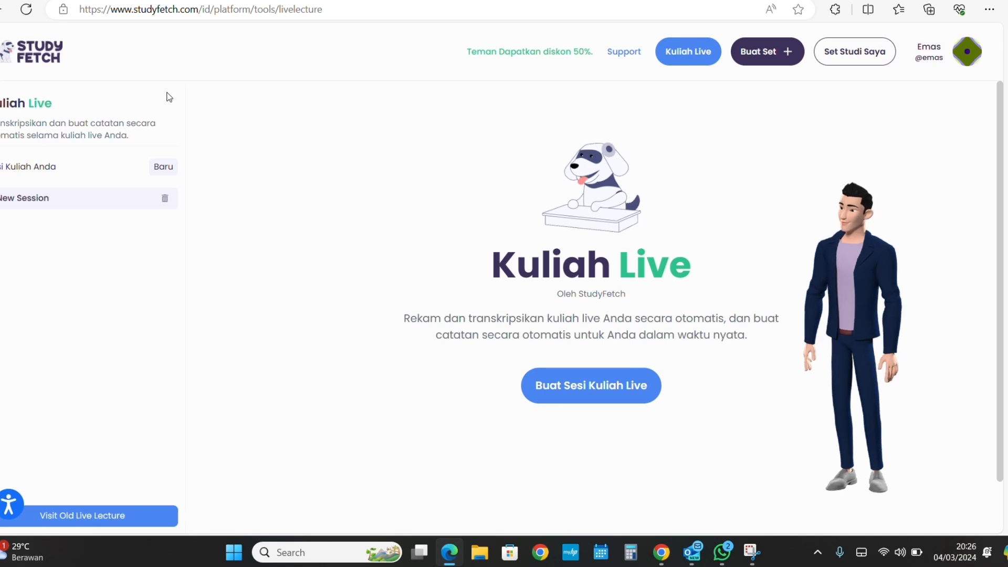
left_click(52, 51)
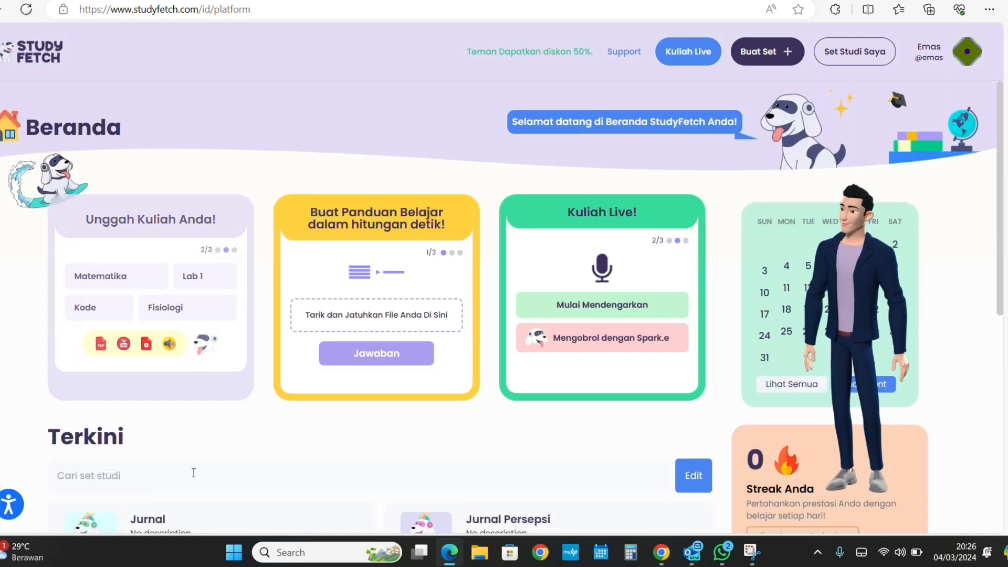
left_click(124, 347)
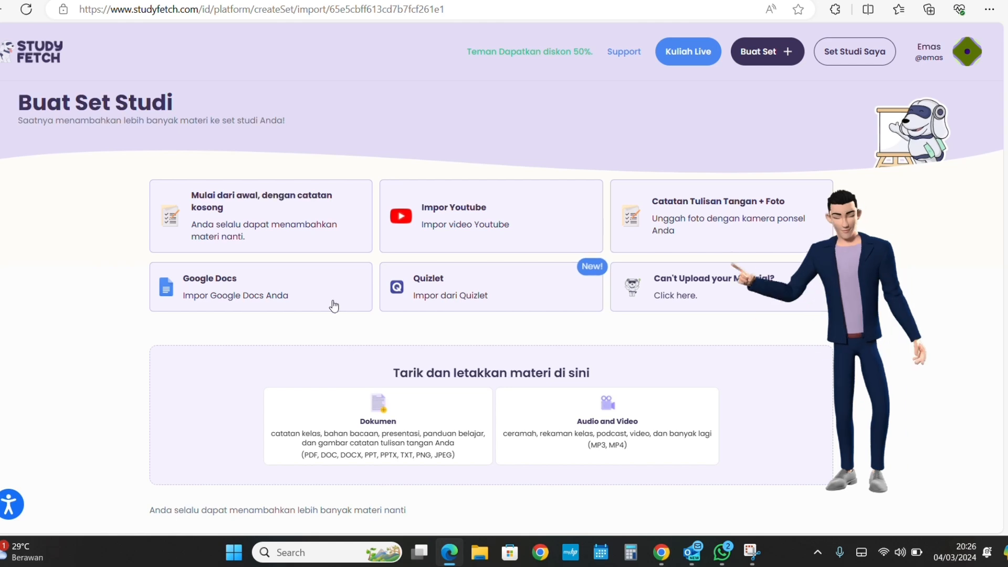
left_click(437, 240)
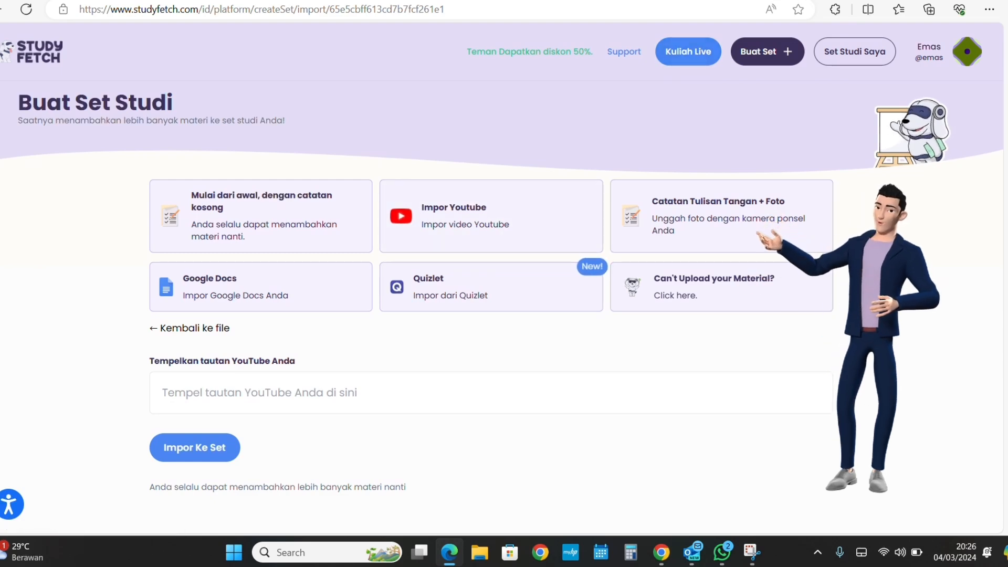
Open youtube.com in a new browser tab
key("ctrl+t")
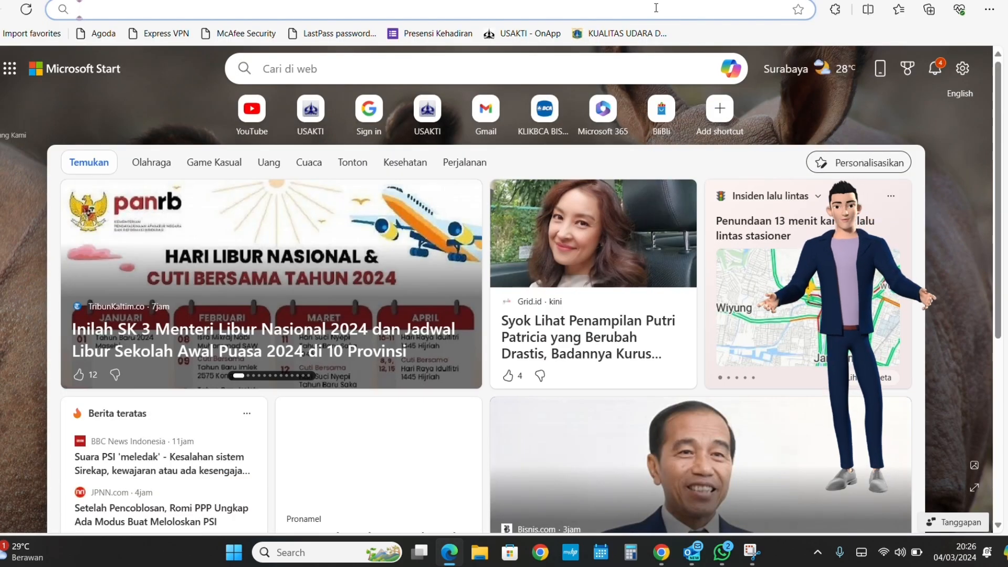
type("youtub")
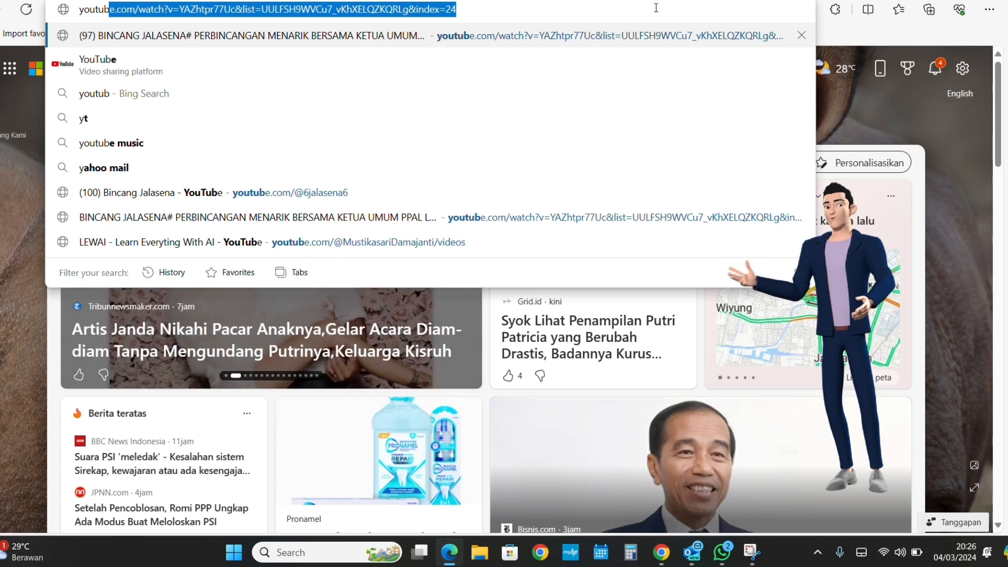
type("e.")
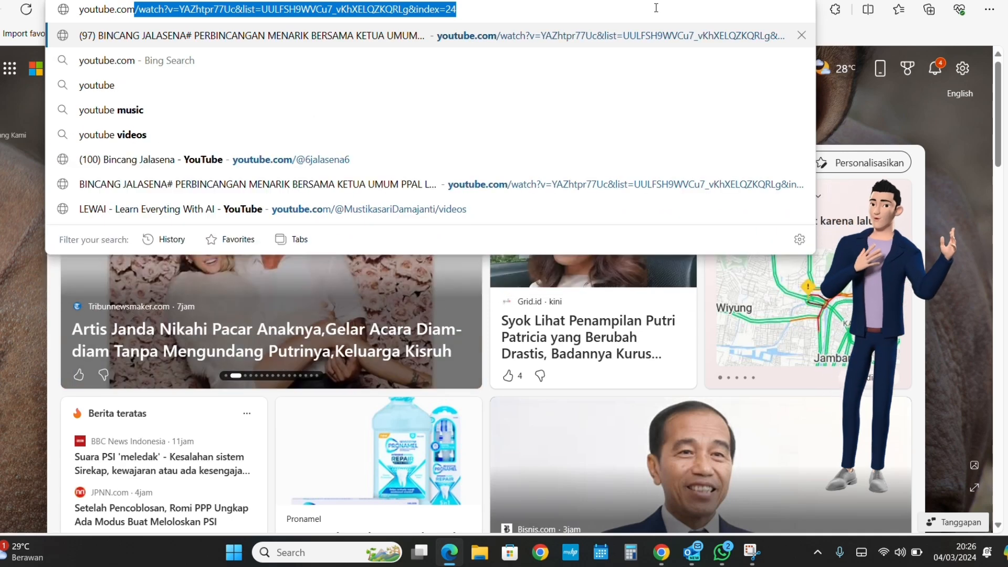
type("com")
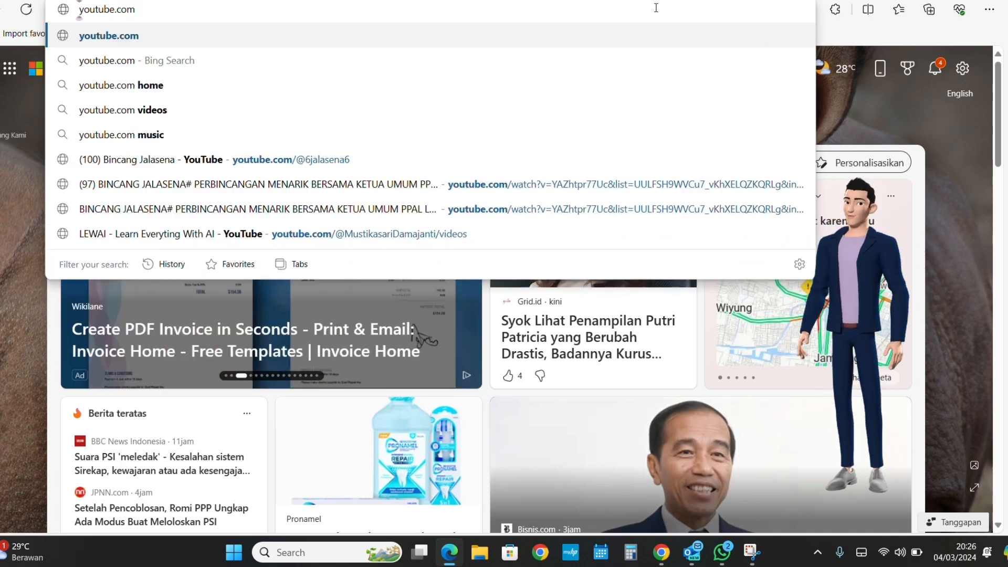
key("Return")
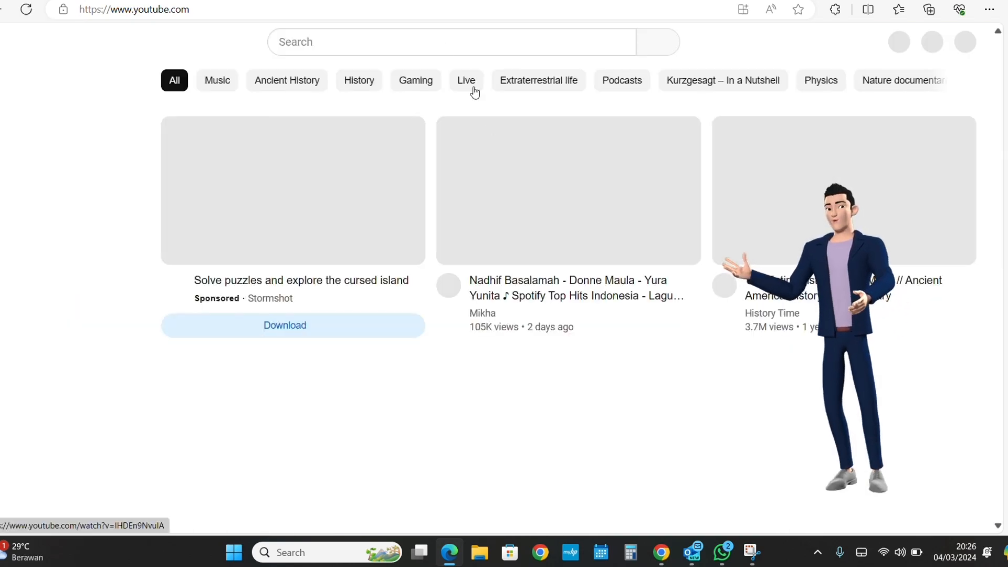
Copy the share link of the YouTube video "The Entire History of the Maya // Ancient America History Documentary"
left_click(443, 35)
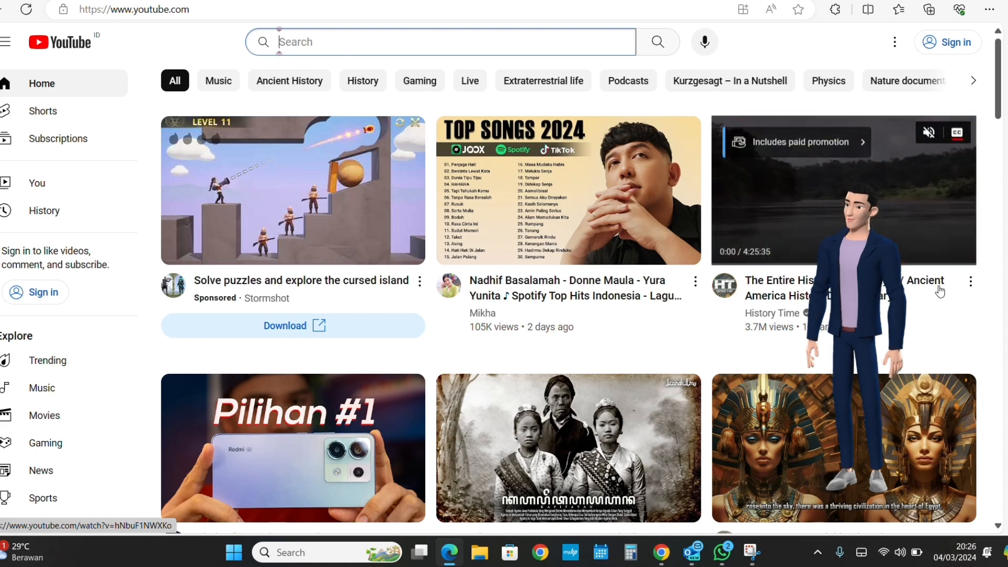
left_click(971, 282)
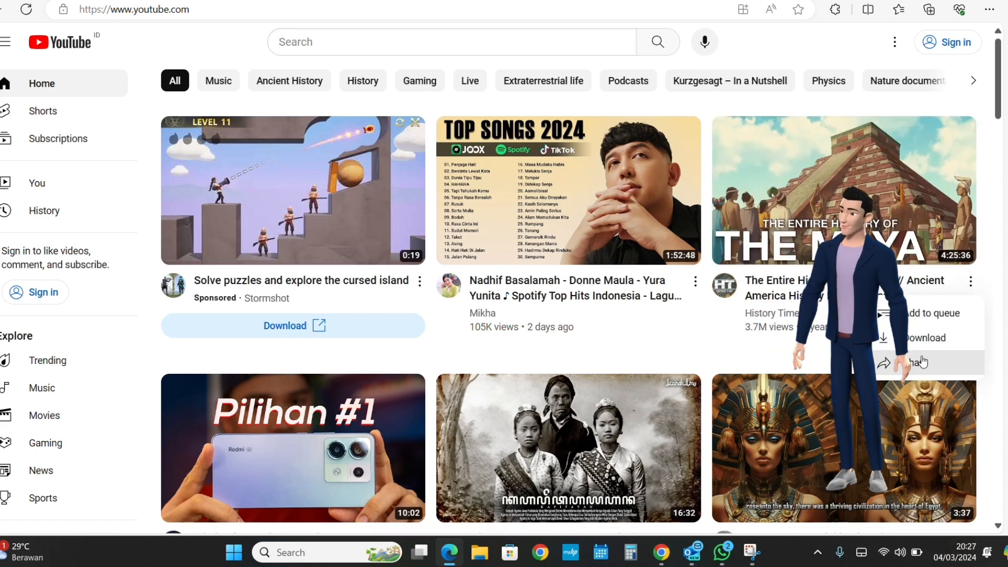
left_click(923, 363)
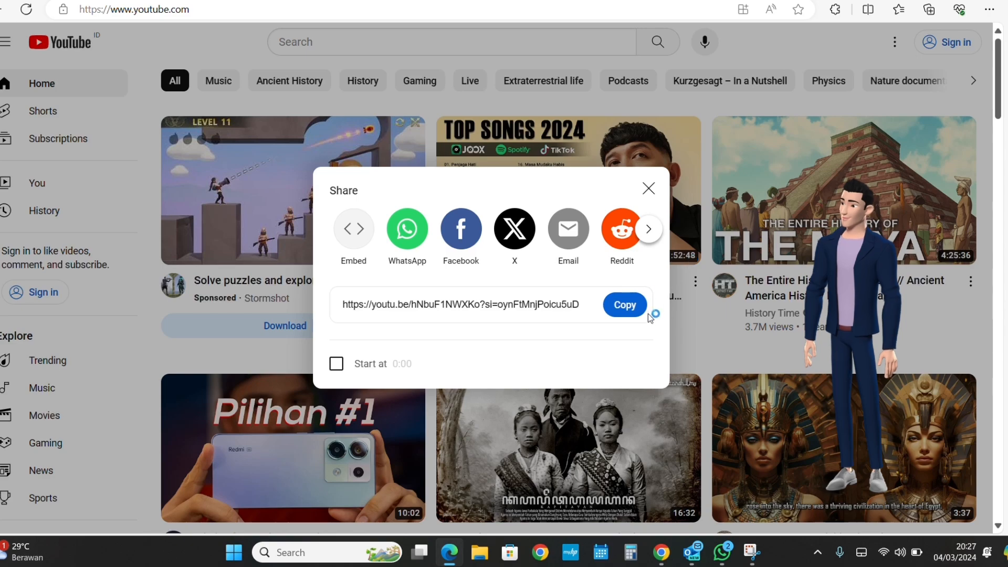
left_click(630, 305)
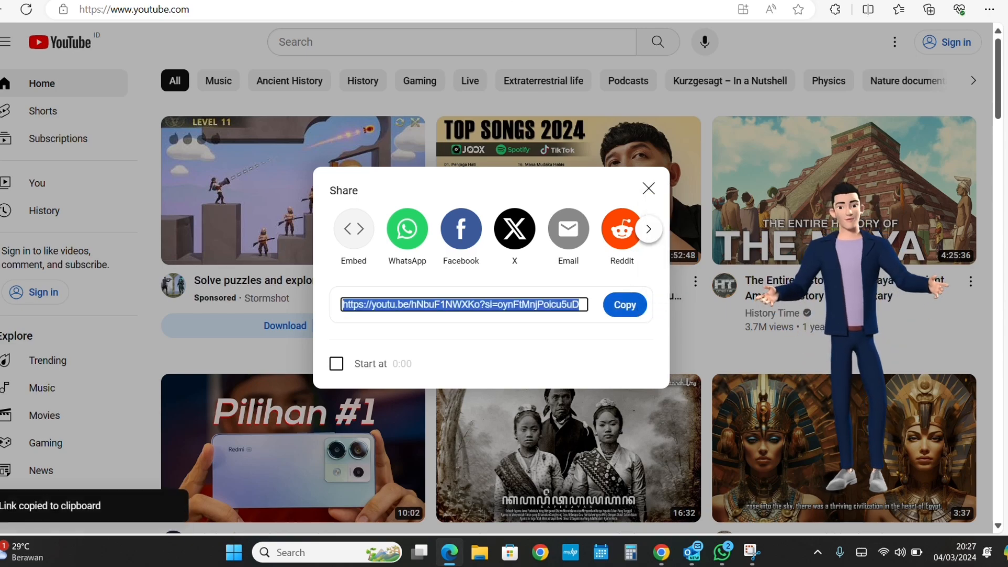
Return to the StudyFetch import page, paste the copied YouTube link, and import it into the set
left_click(431, 0)
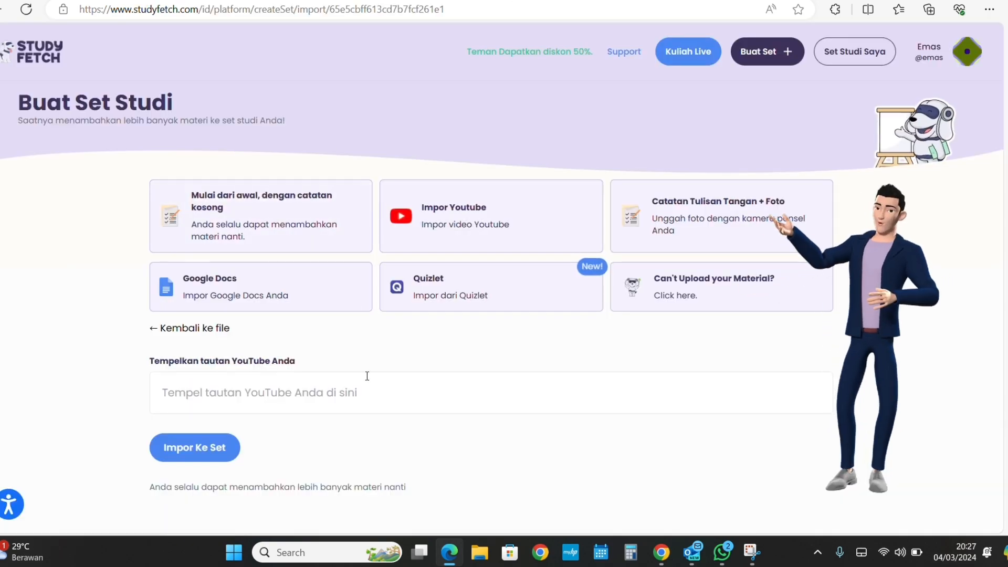
left_click(357, 389)
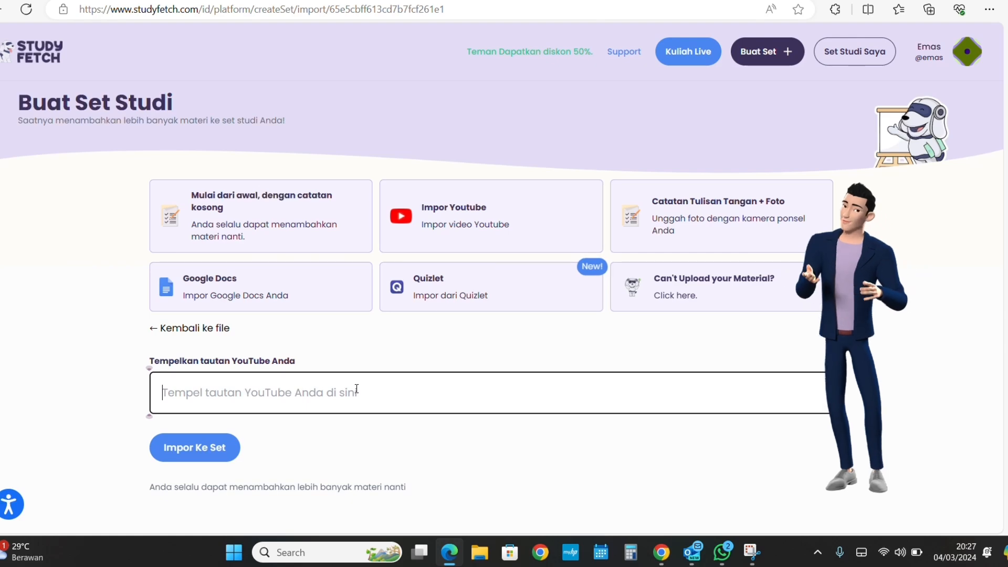
key("super")
key("super")
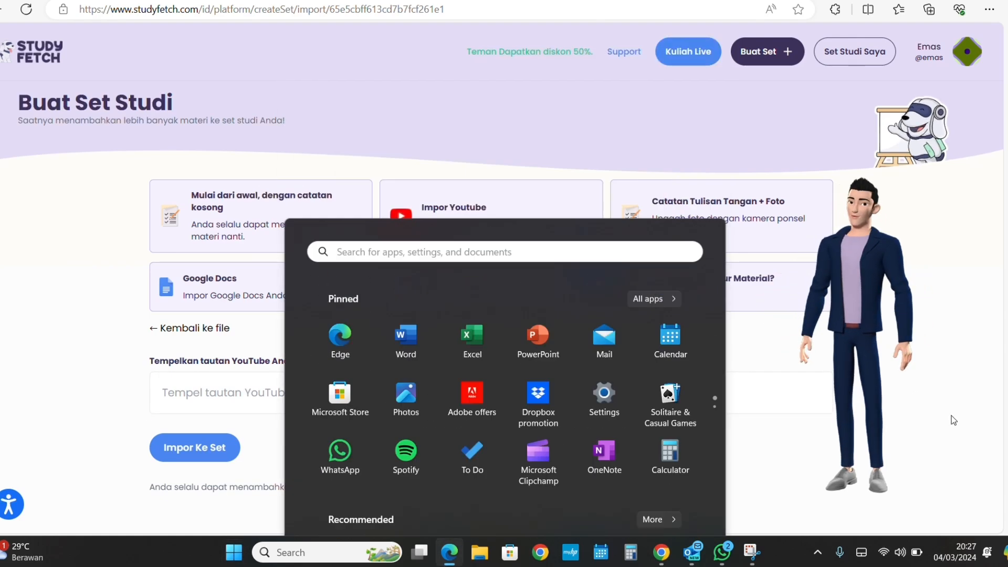
left_click(262, 391)
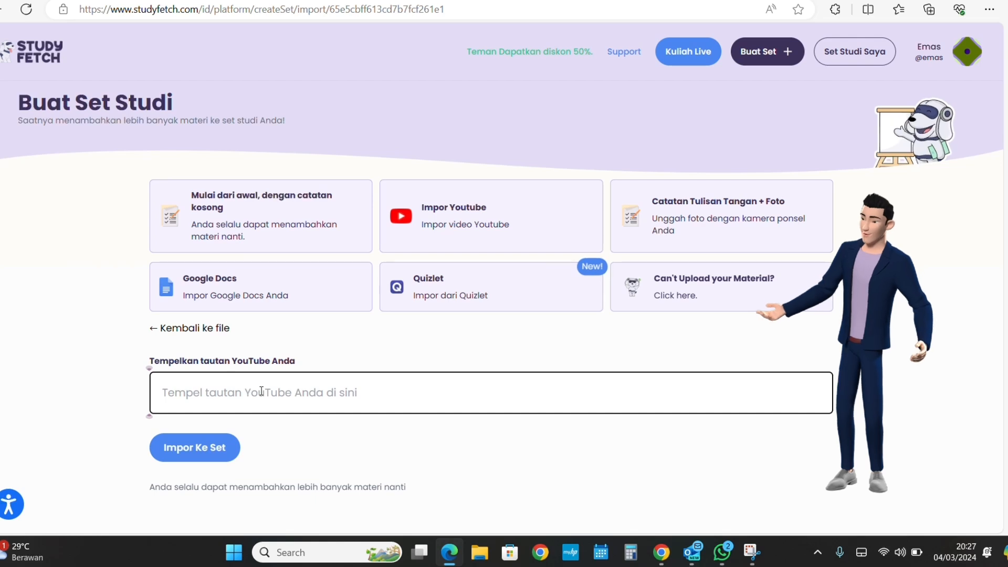
key("ctrl+v")
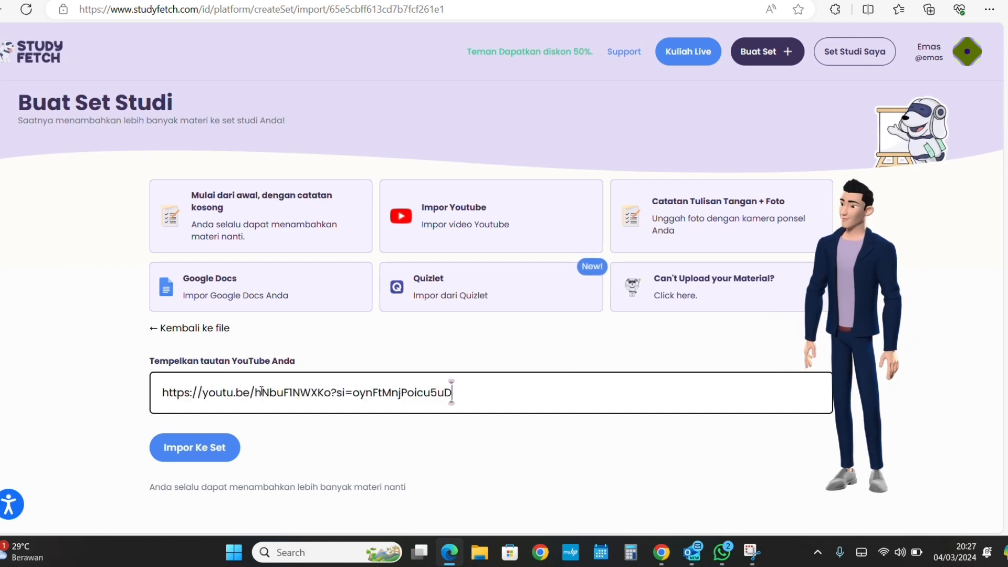
left_click(201, 458)
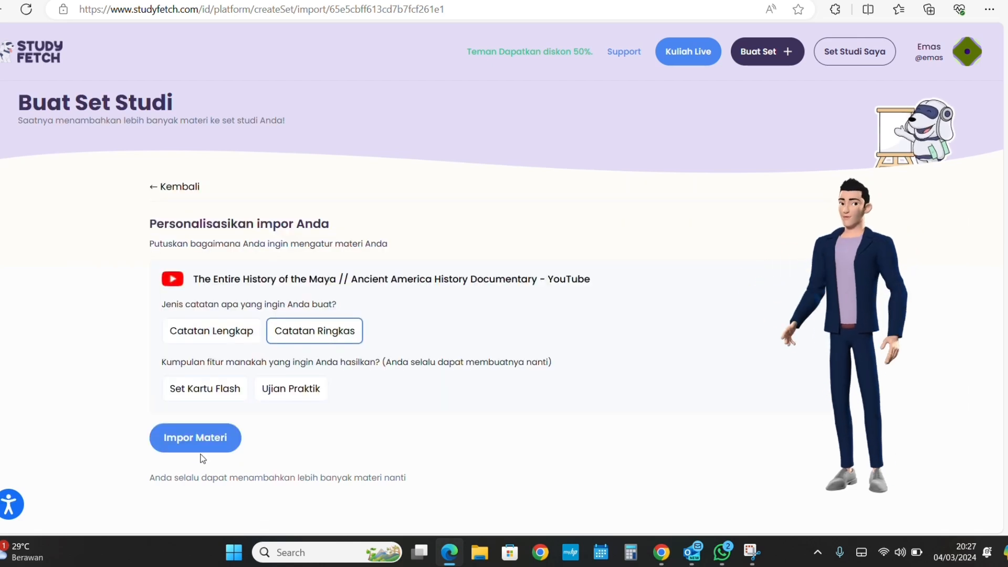
Import the video material with summary notes (Catatan Ringkas), a flashcard set (Set Kartu Flash) and a practice test (Ujian Praktik)
left_click(232, 335)
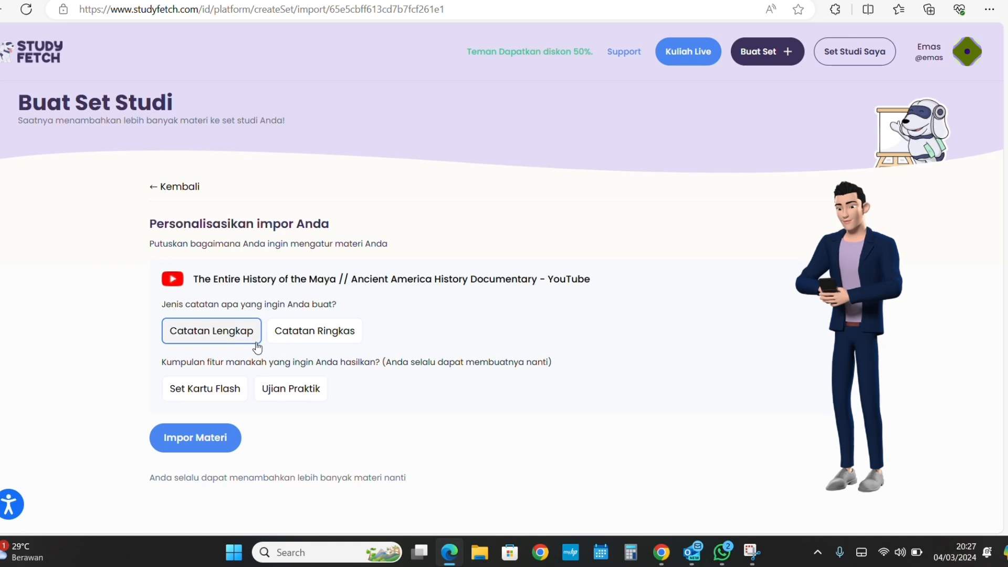
left_click(298, 344)
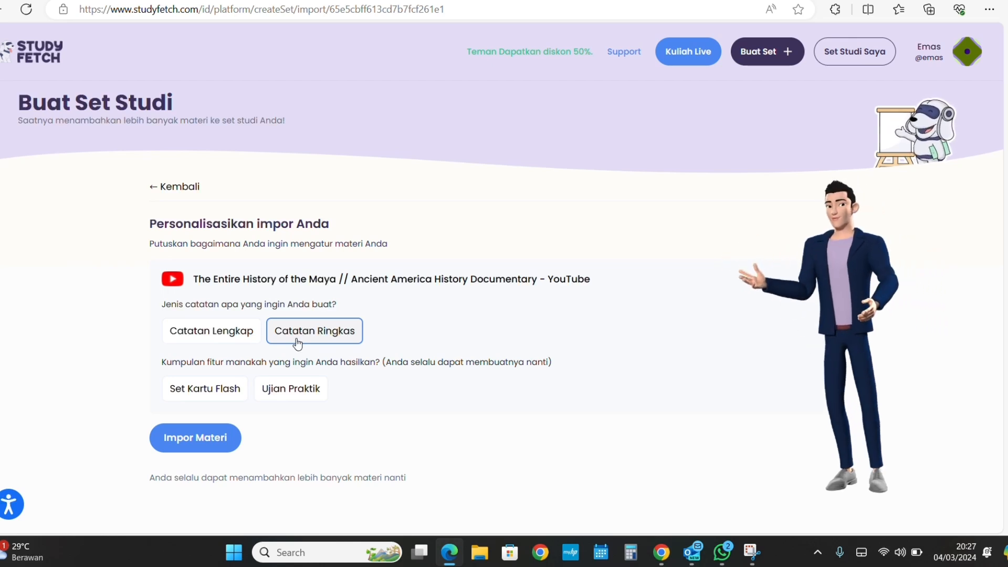
left_click(230, 330)
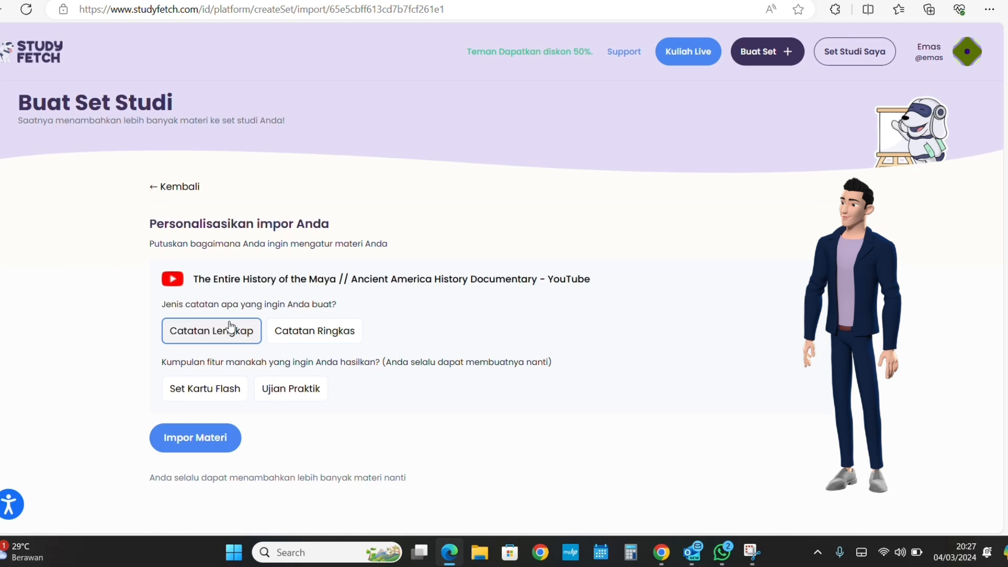
left_click(290, 338)
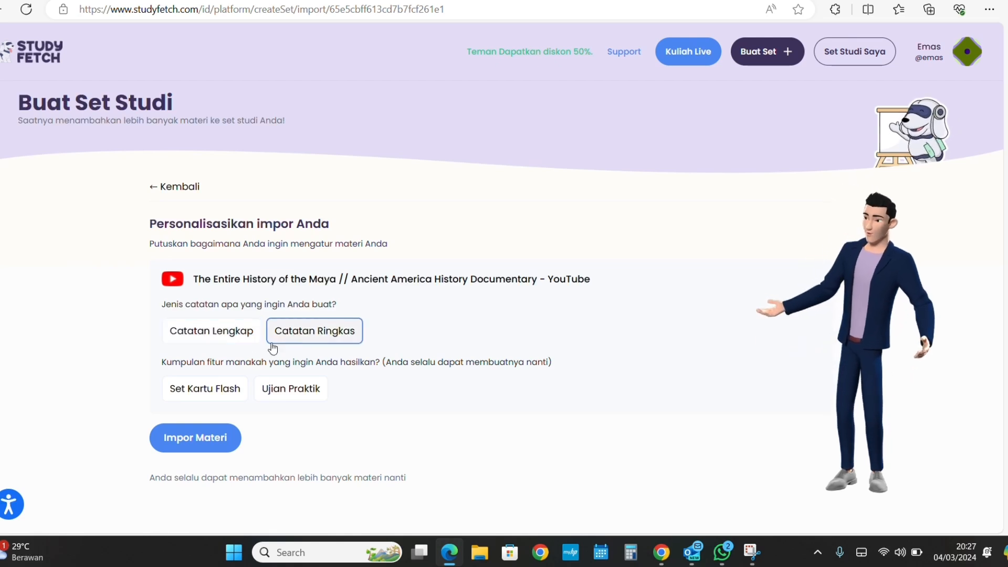
left_click(209, 397)
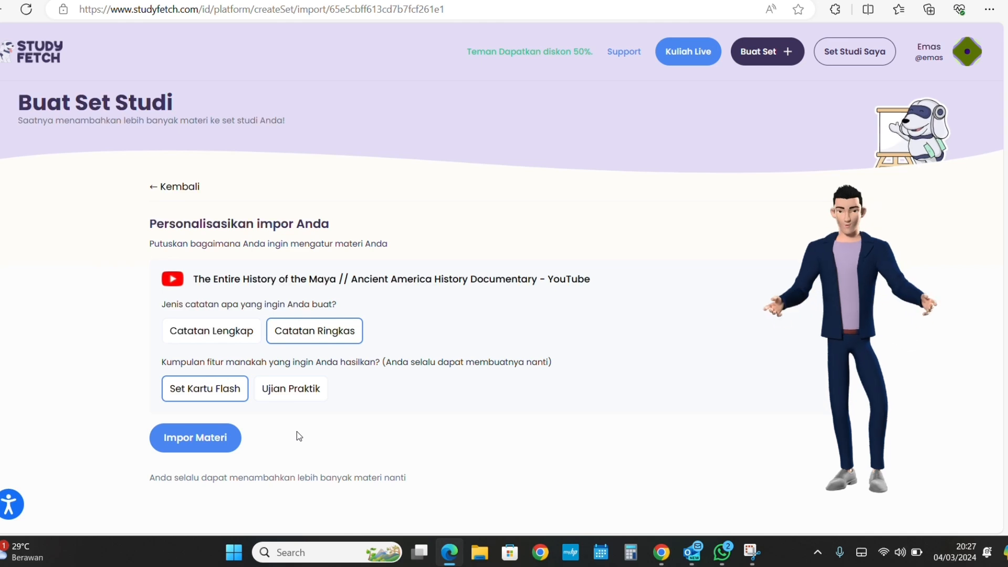
left_click(290, 395)
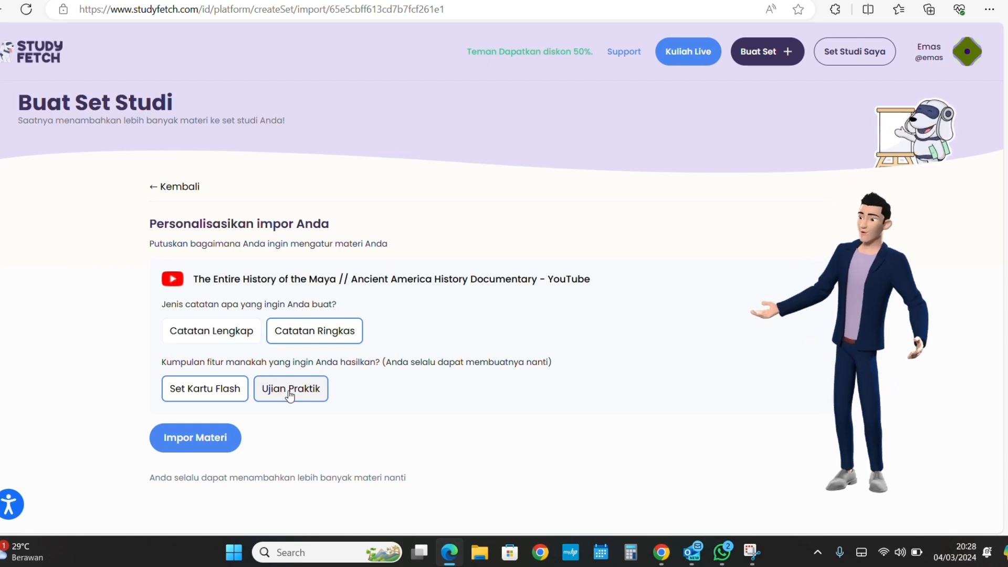
left_click(218, 440)
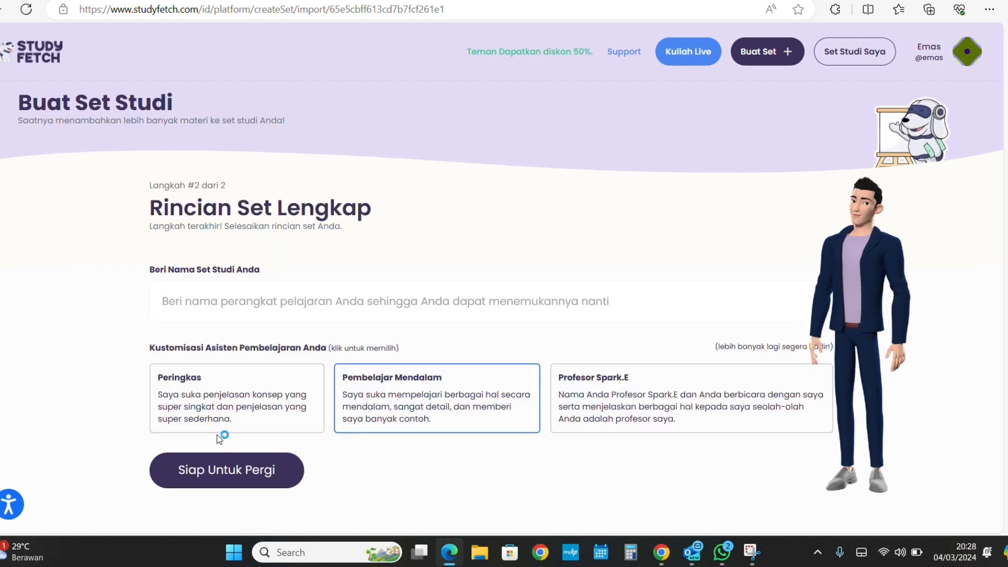
Name the study set "Peradaban Maya", choose the Peringkas learning assistant, and submit the set to start the import
left_click(273, 313)
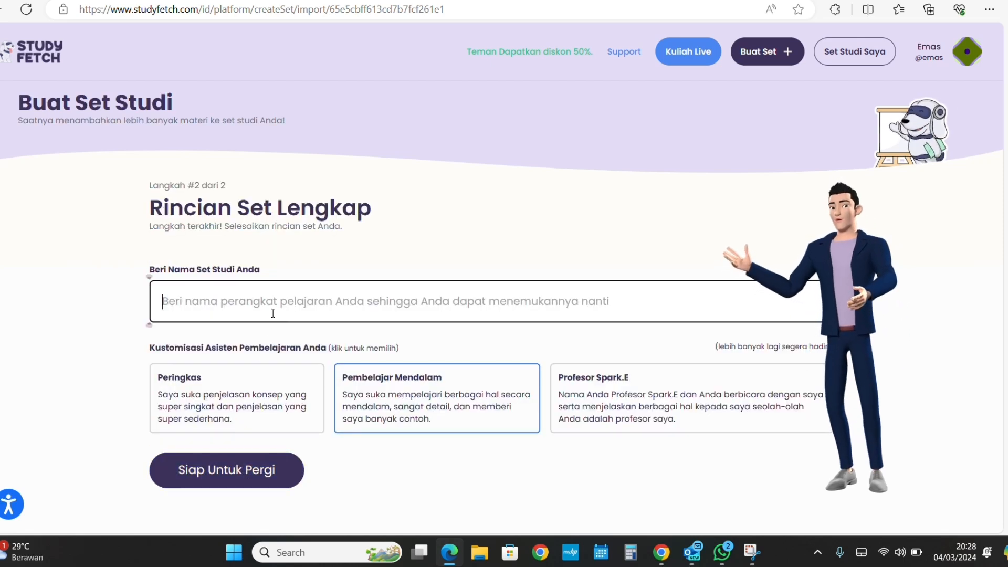
type("Peradaban Maya")
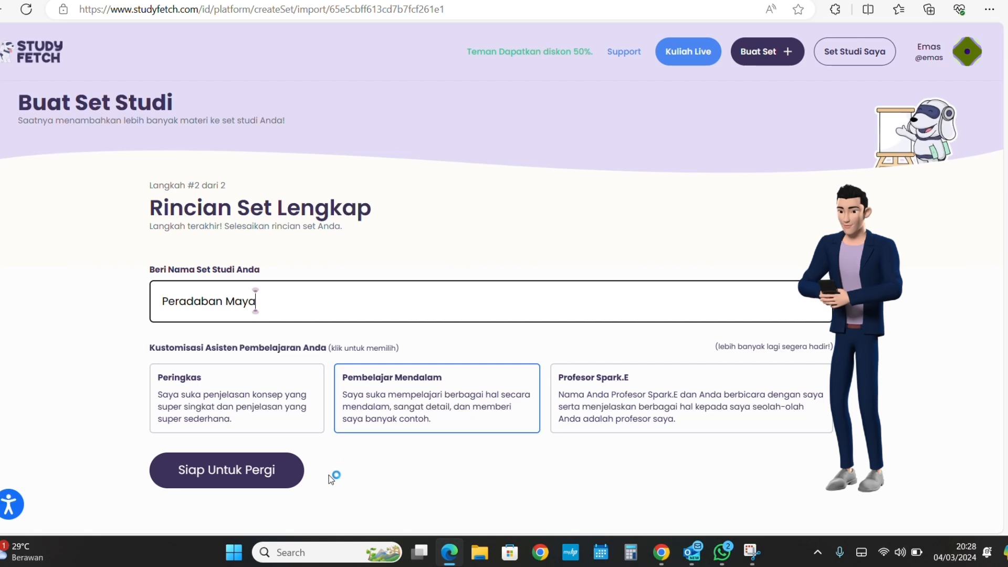
left_click(268, 391)
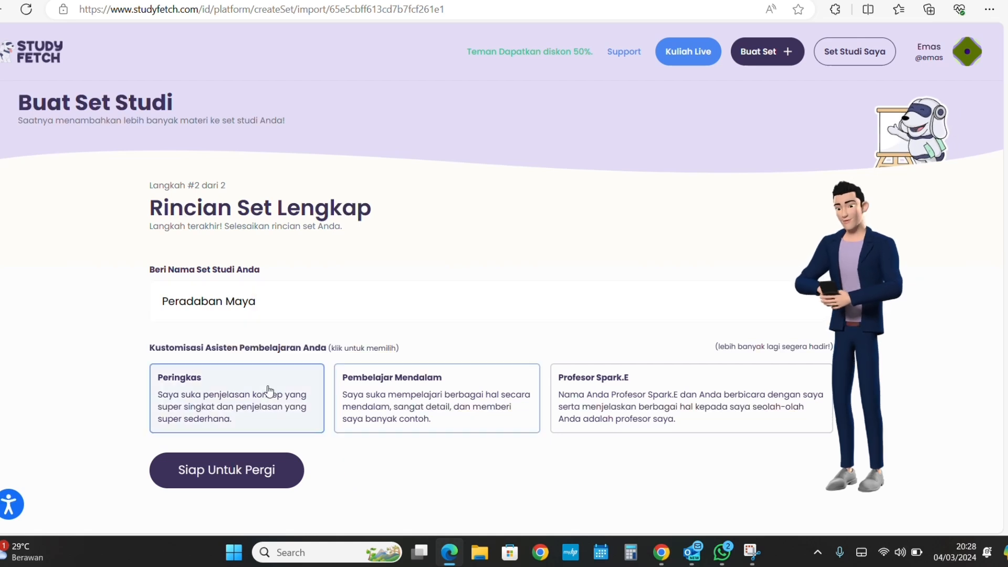
left_click(374, 423)
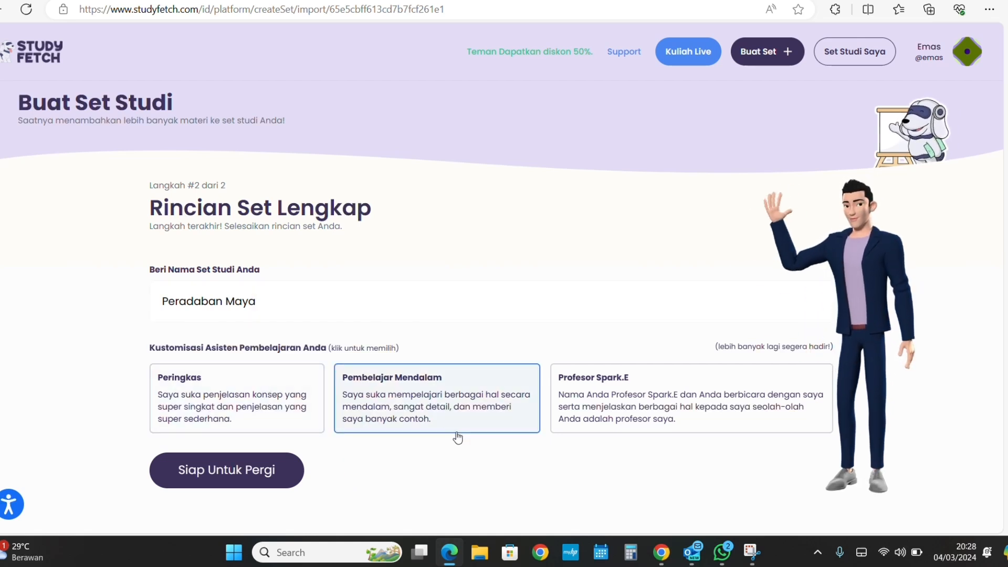
left_click(279, 404)
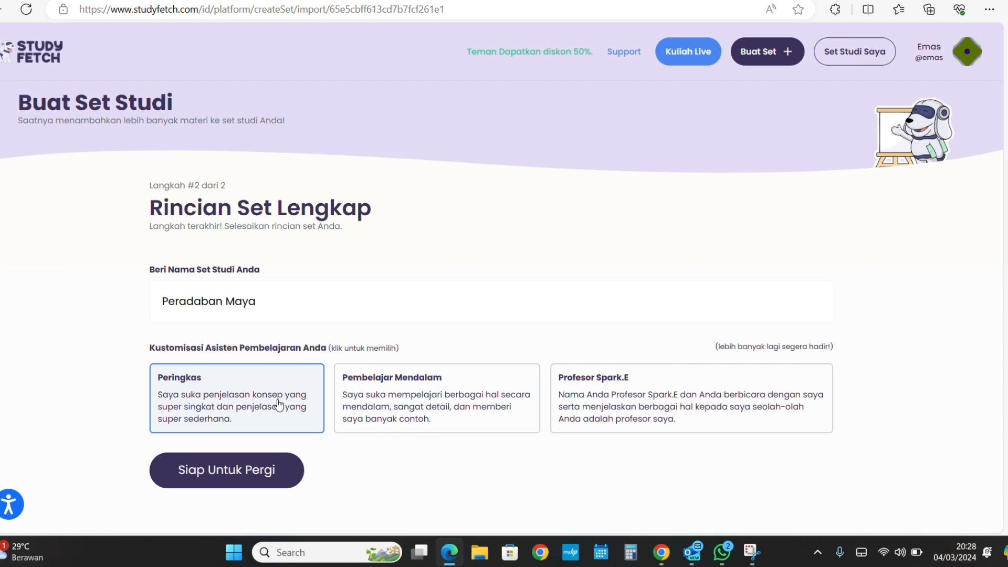
left_click(249, 472)
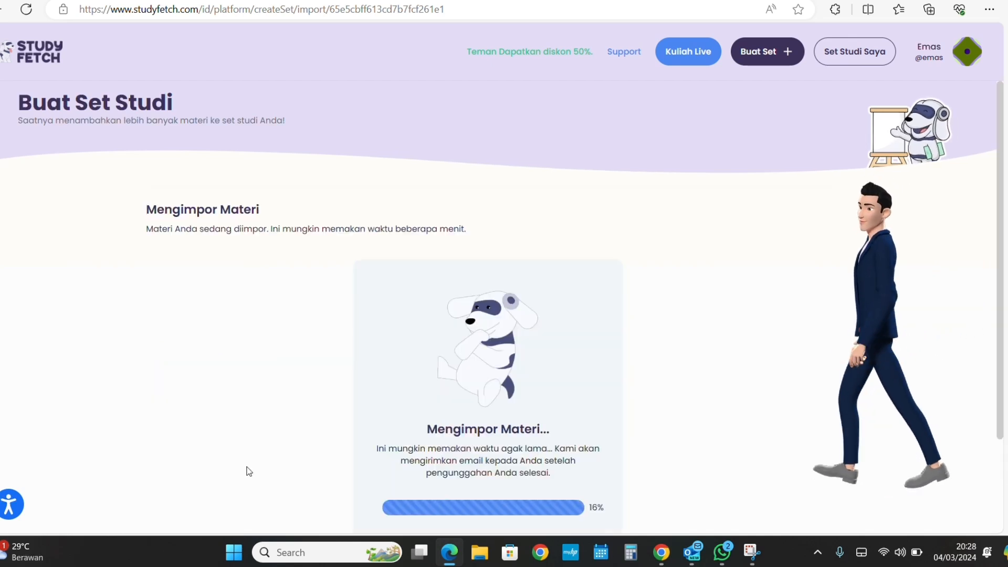
scroll(294, 479, "down", 2)
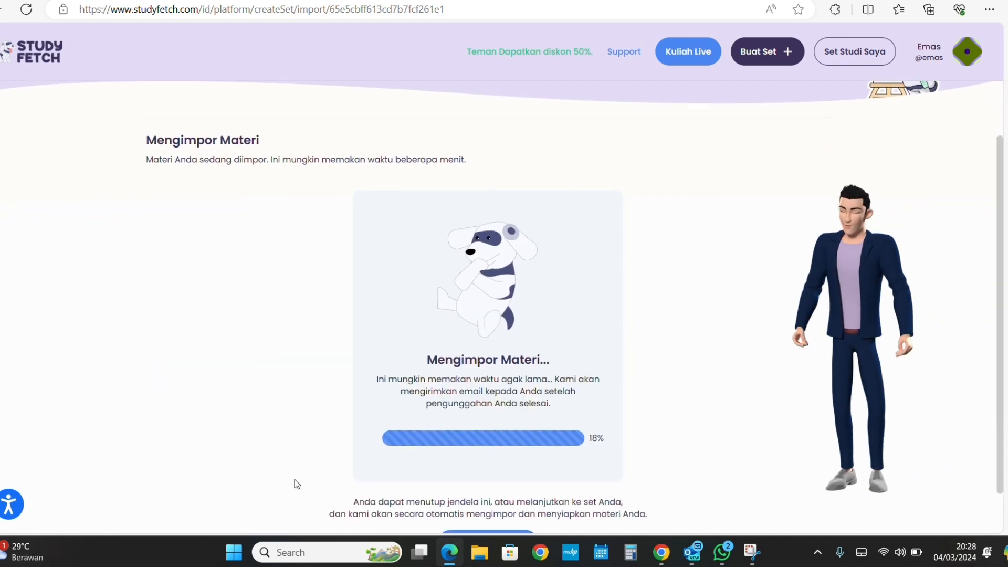
scroll(294, 480, "down", 1)
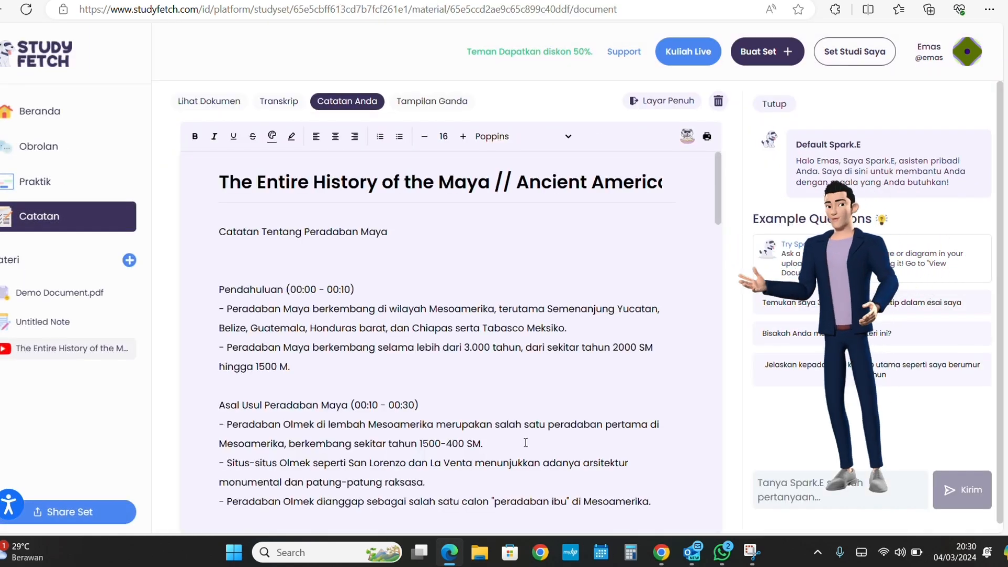
Read through the generated notes on the Maya civilization, from the introduction (Pendahuluan) to the conclusion (Kesimpulan)
scroll(526, 443, "down", 2)
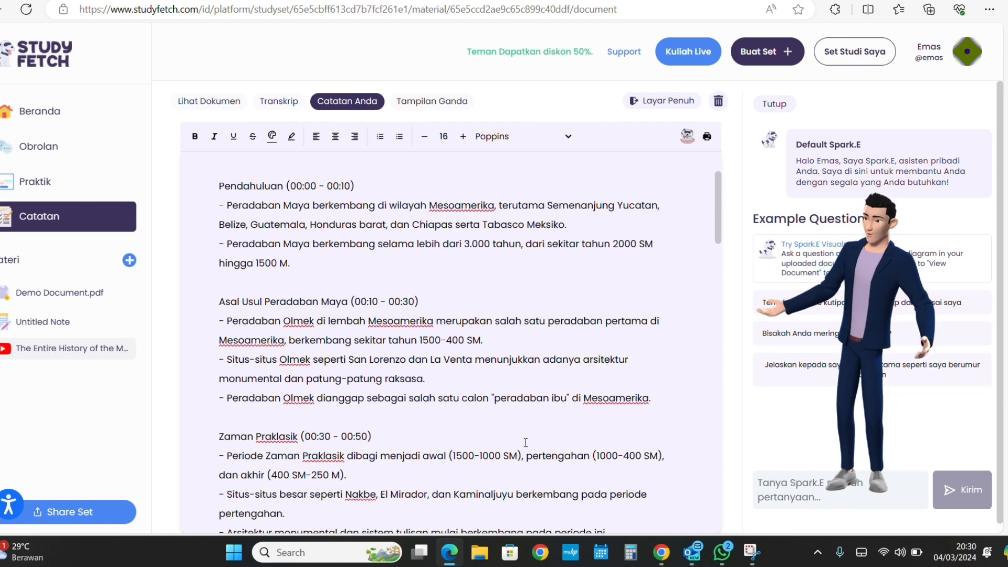
scroll(526, 443, "down", 1)
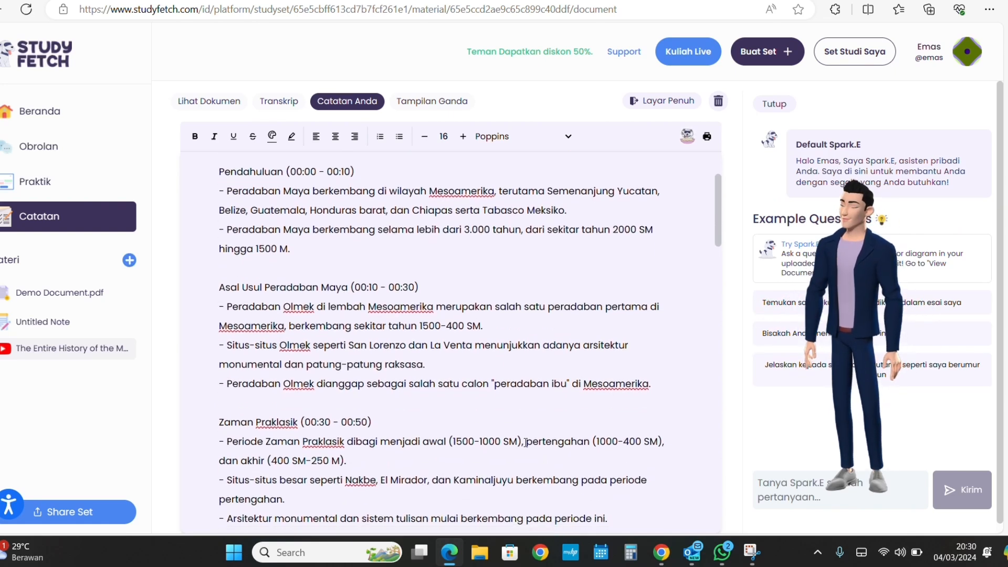
scroll(526, 443, "down", 1)
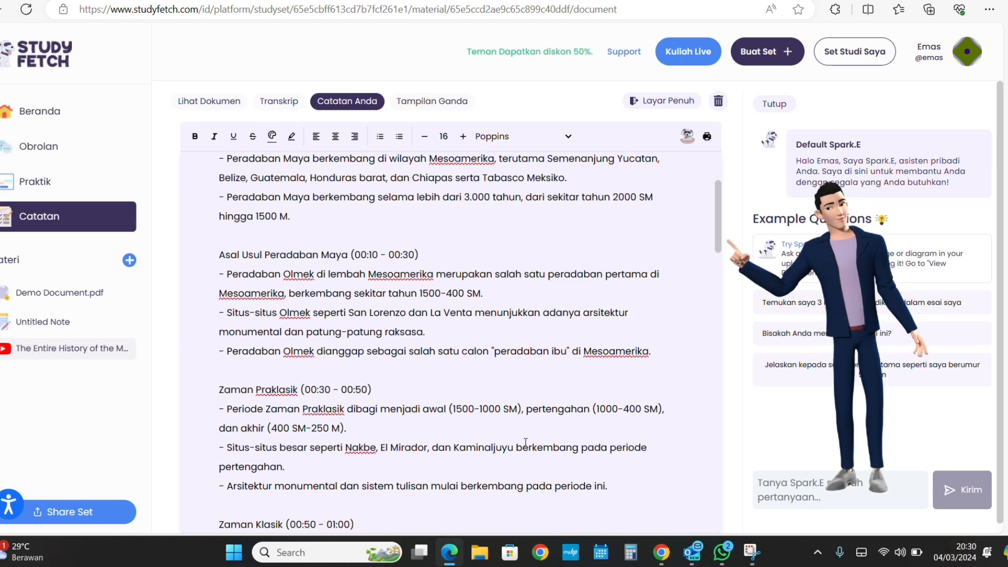
scroll(525, 443, "down", 2)
scroll(525, 443, "down", 2)
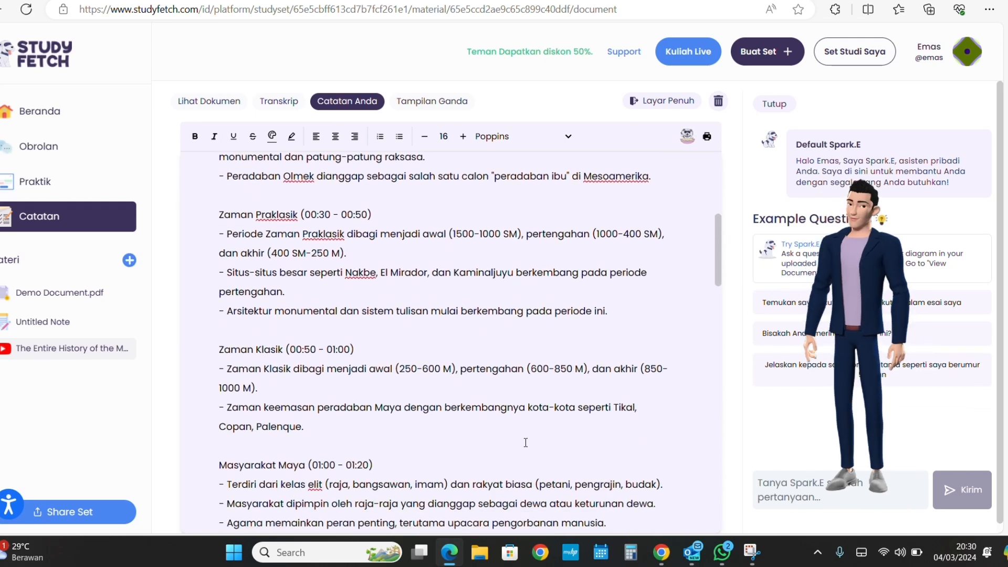
scroll(526, 443, "down", 2)
scroll(525, 442, "down", 2)
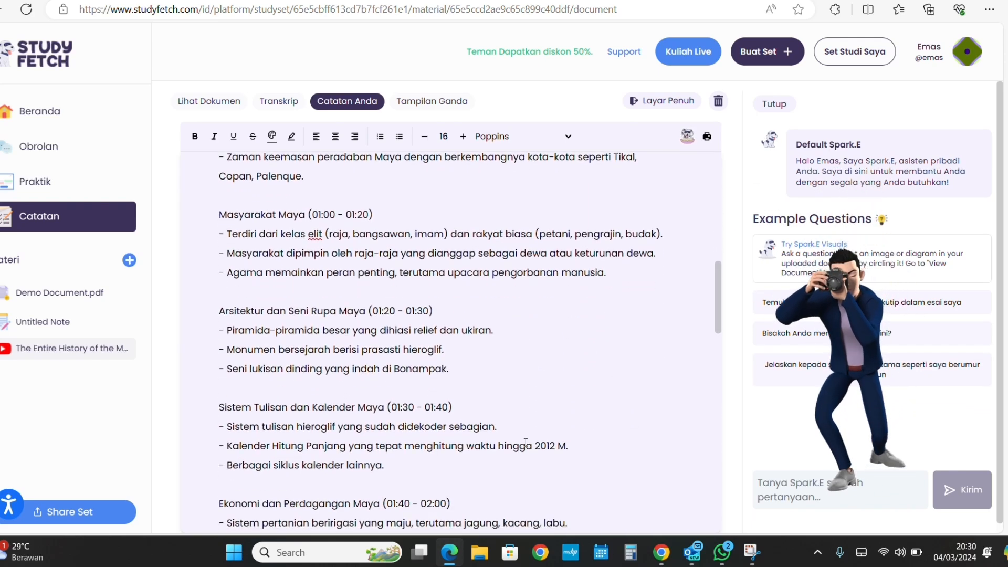
scroll(525, 442, "down", 7)
scroll(525, 443, "down", 2)
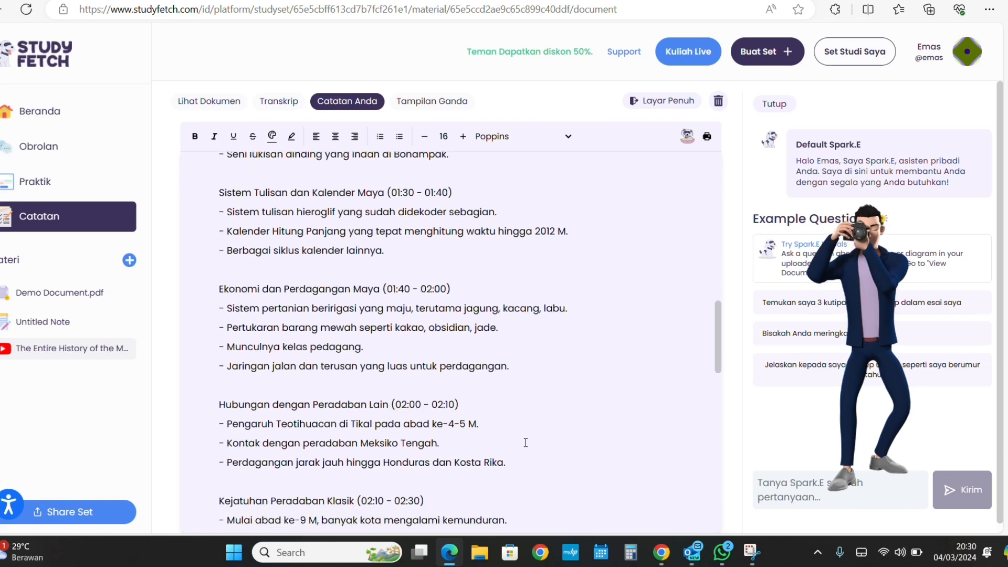
scroll(526, 442, "down", 2)
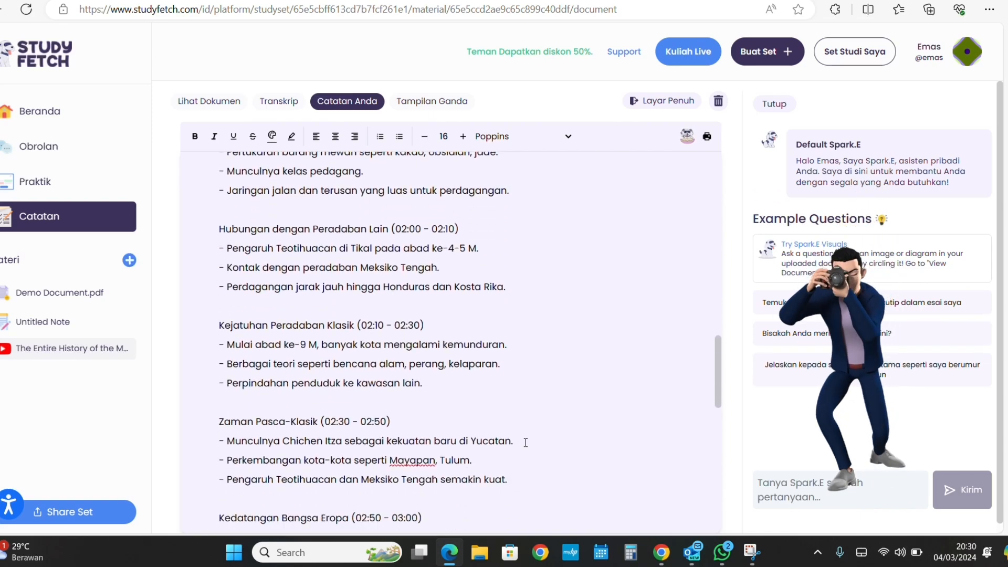
scroll(526, 442, "down", 3)
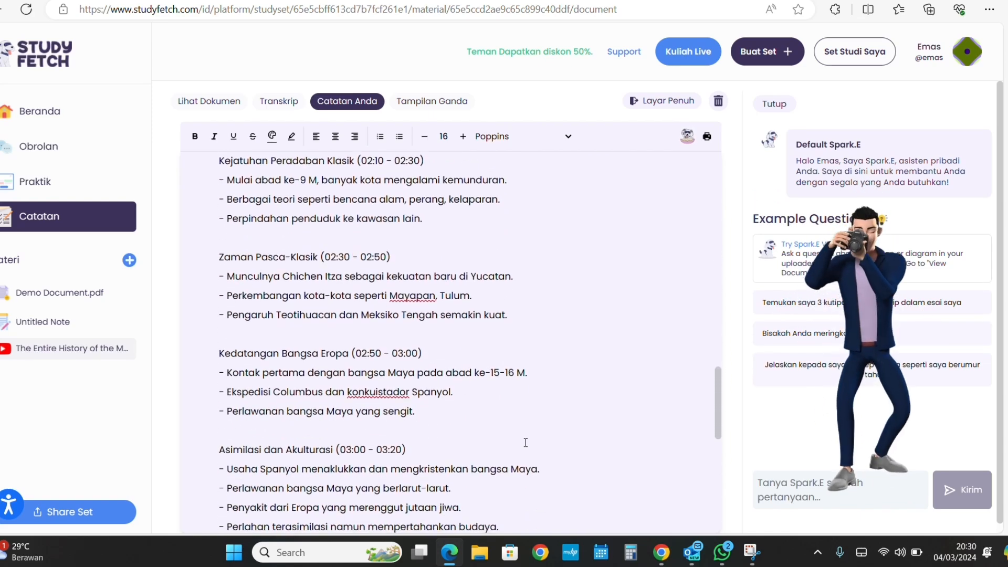
scroll(526, 443, "down", 2)
scroll(525, 443, "down", 1)
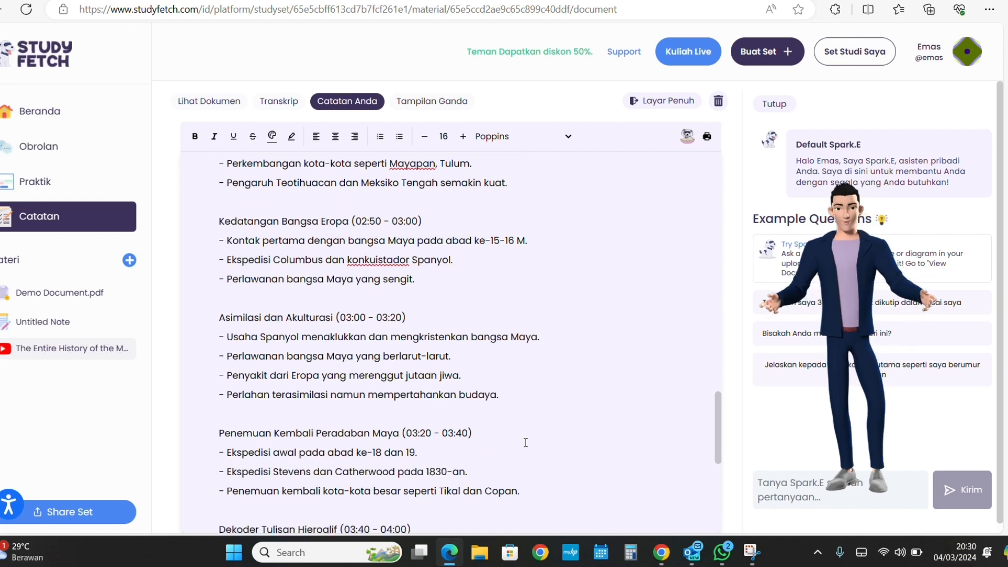
scroll(526, 443, "down", 4)
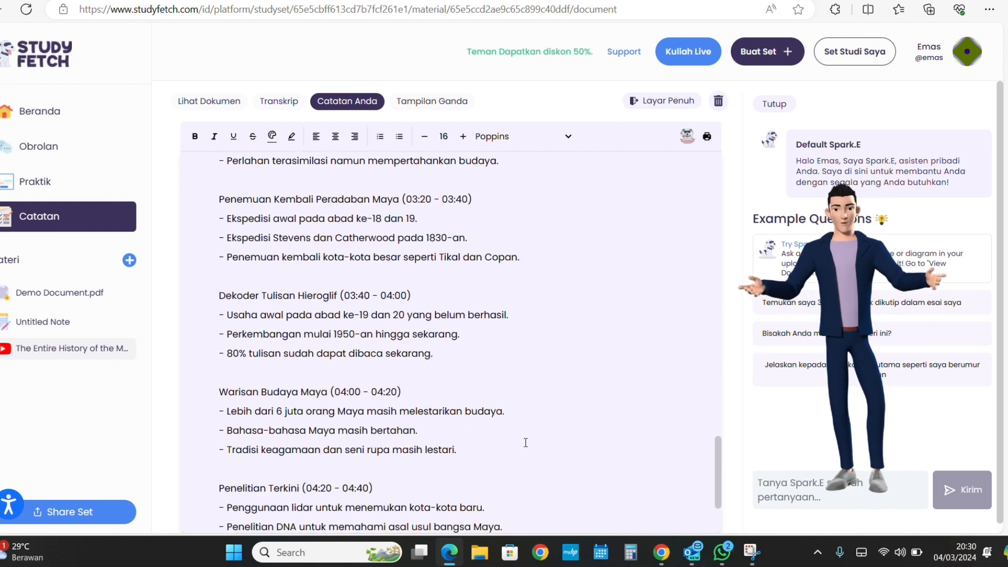
scroll(525, 443, "down", 2)
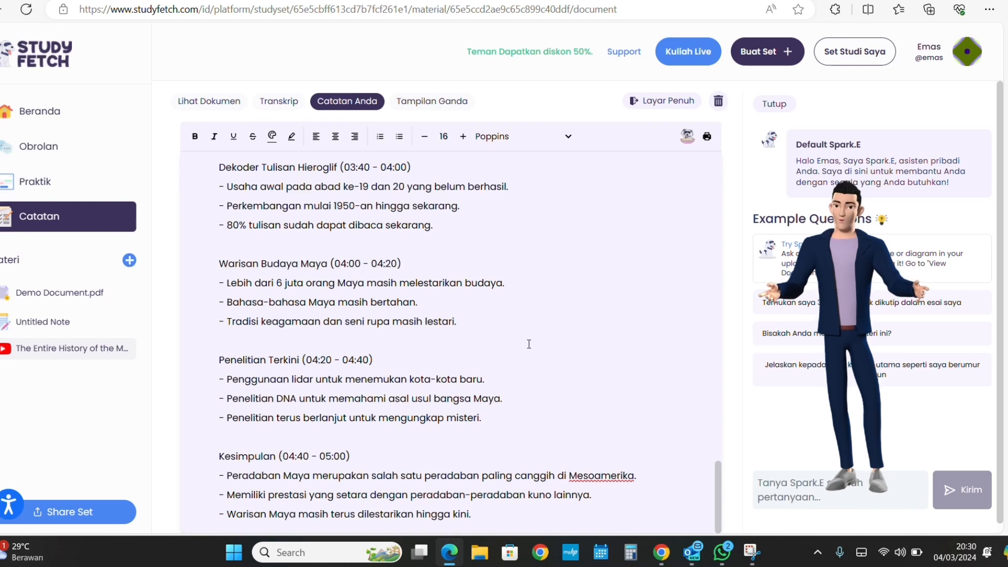
scroll(529, 344, "up", 4)
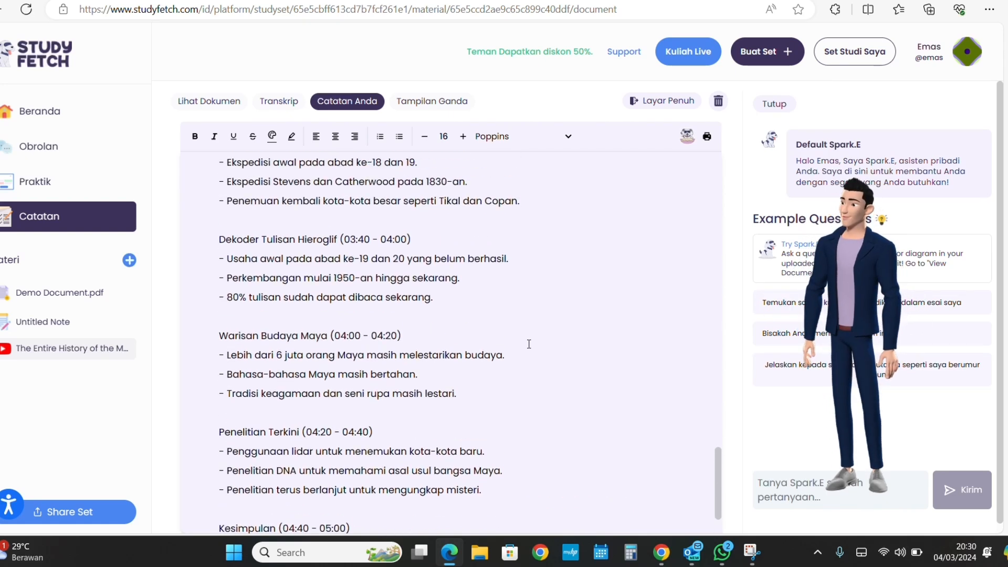
scroll(528, 344, "up", 2)
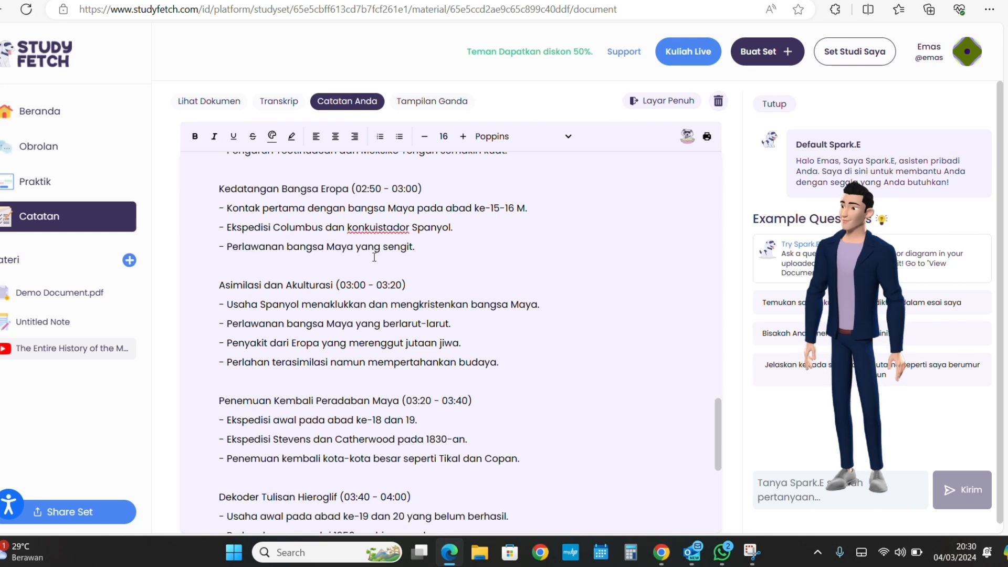
Create a 15-question multiple-choice (Pilihan Ganda) practice test from the YouTube material "The Entire History of the Maya"
left_click(69, 186)
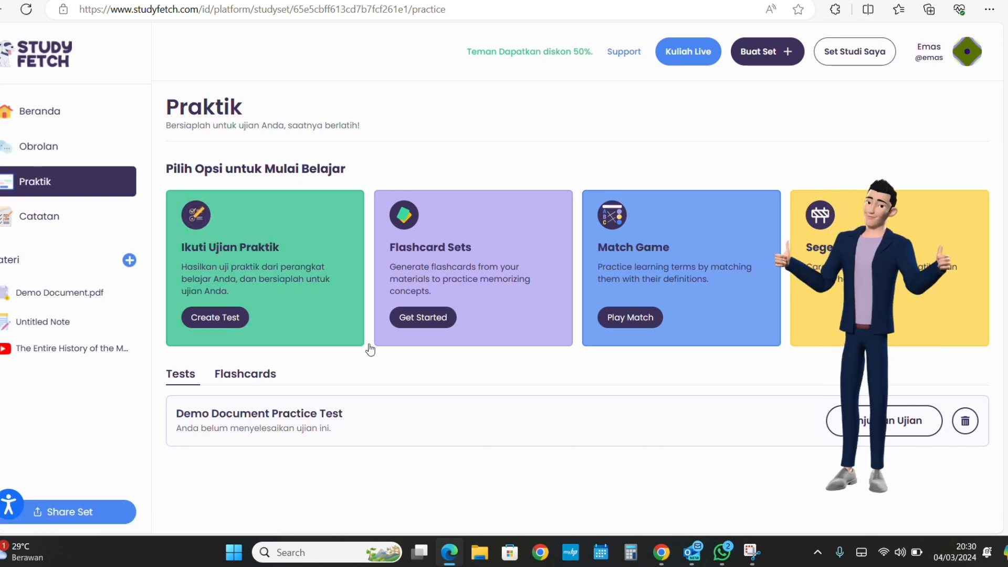
left_click(232, 316)
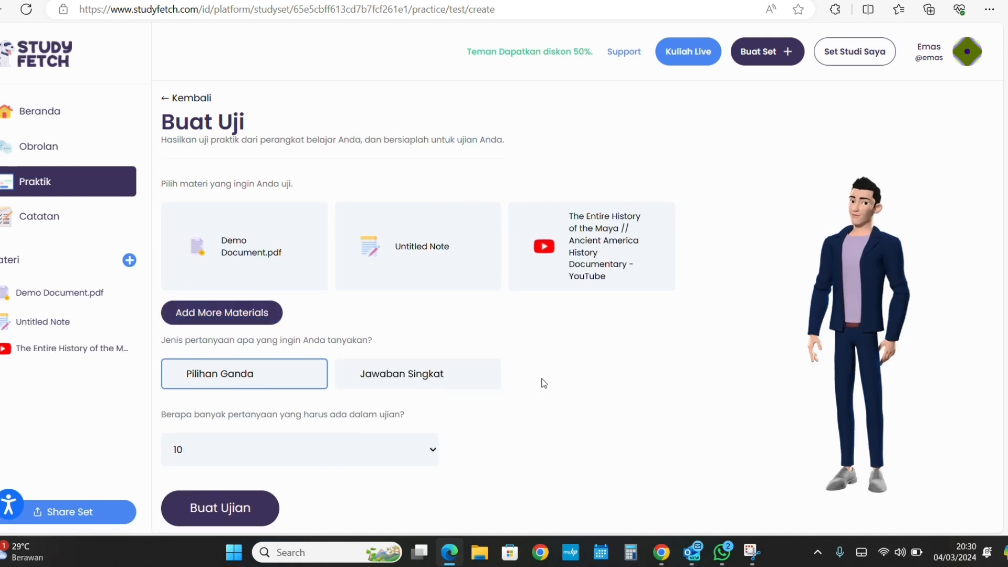
left_click(591, 274)
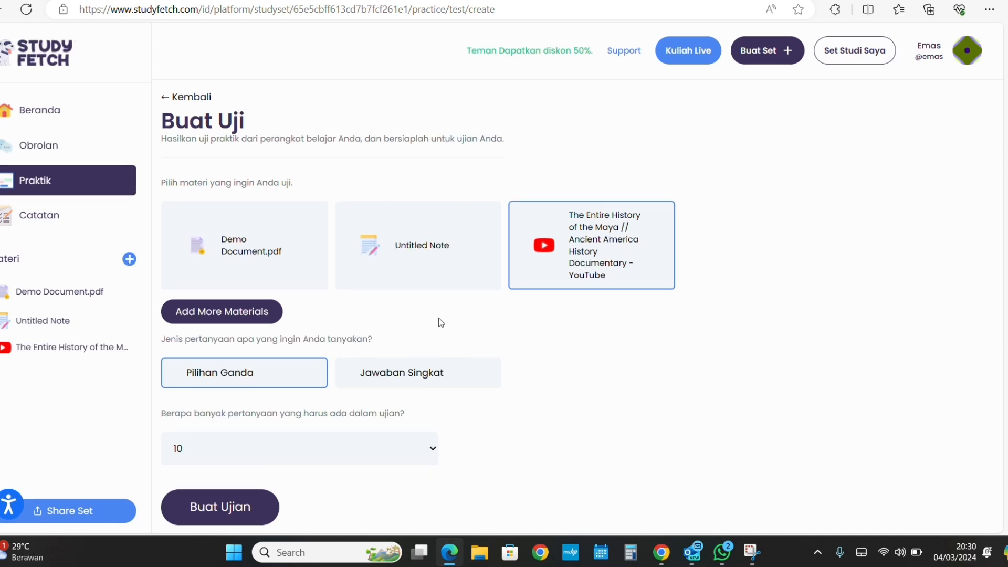
left_click(325, 465)
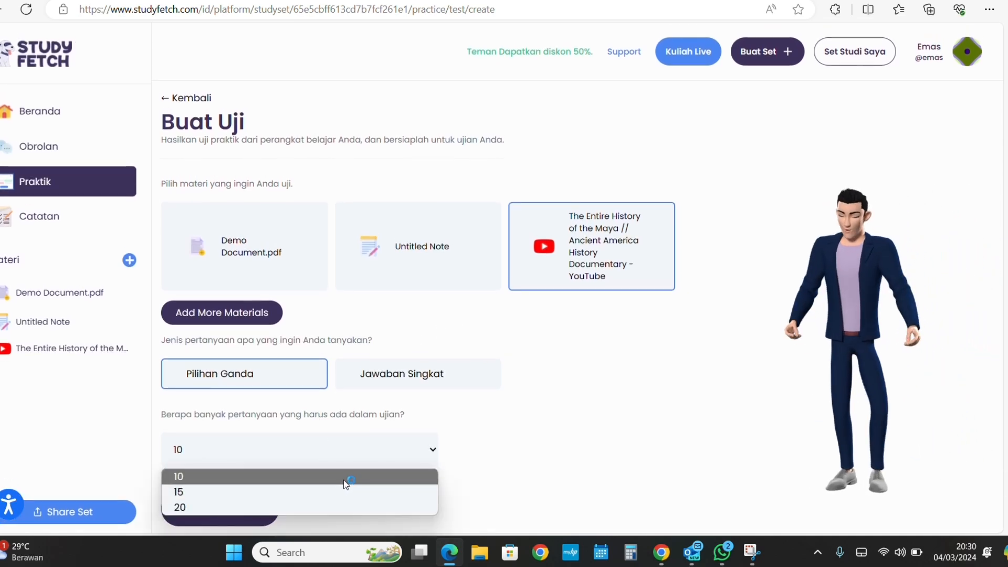
left_click(341, 496)
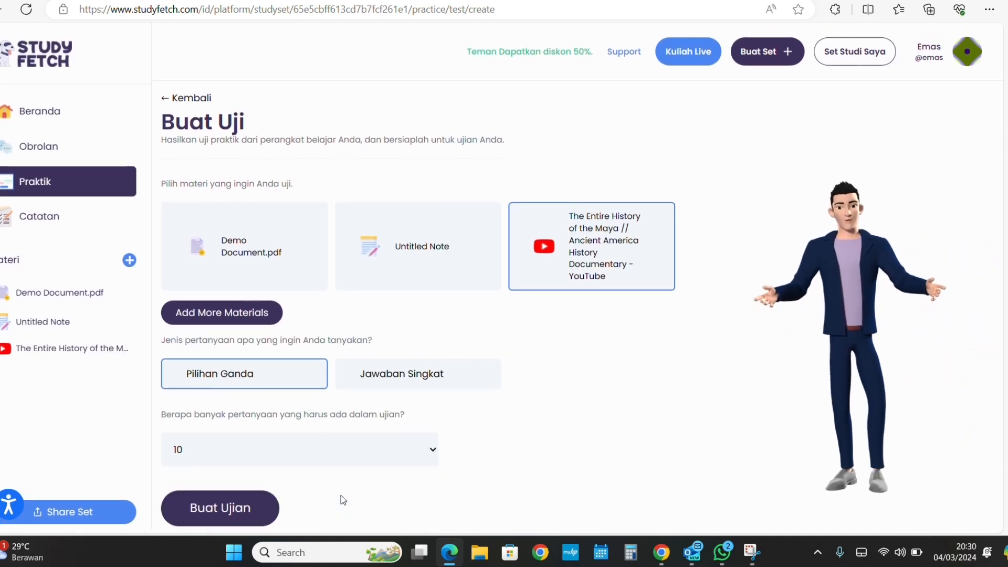
left_click(245, 506)
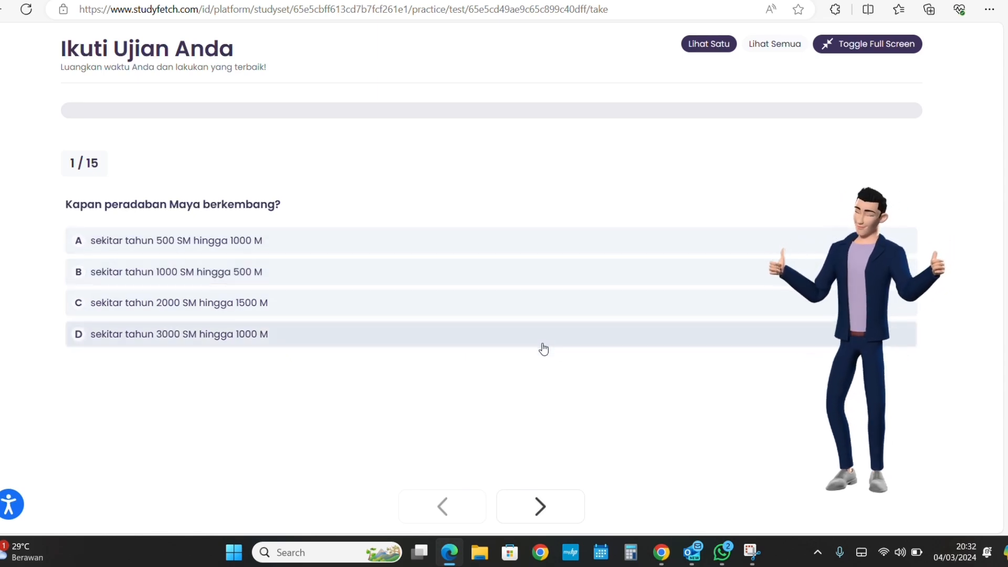
Answer question 1 with "sekitar tahun 1000 SM hingga 500 M" and question 2 with "Amerika Selatan", advancing to question 3
left_click(516, 277)
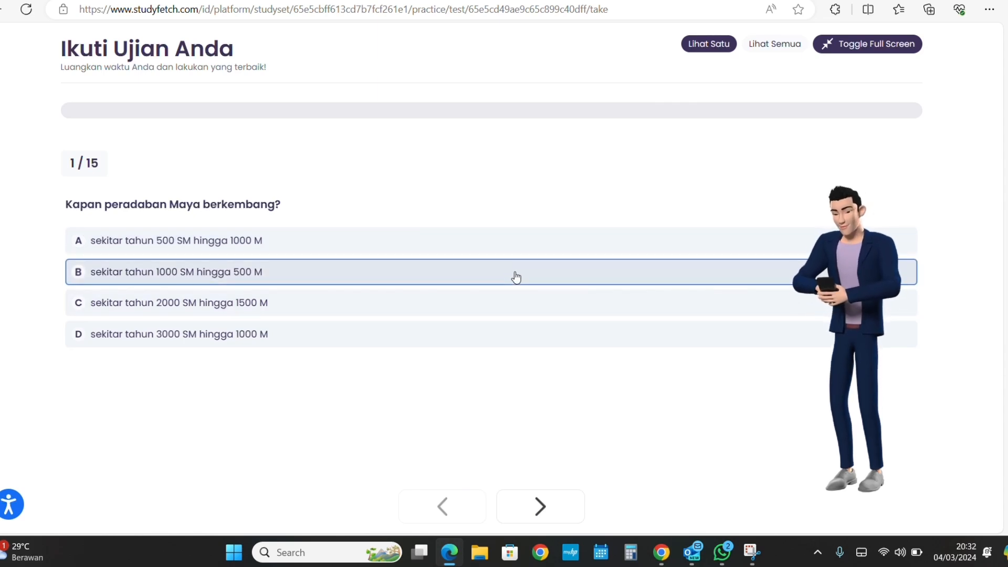
left_click(535, 504)
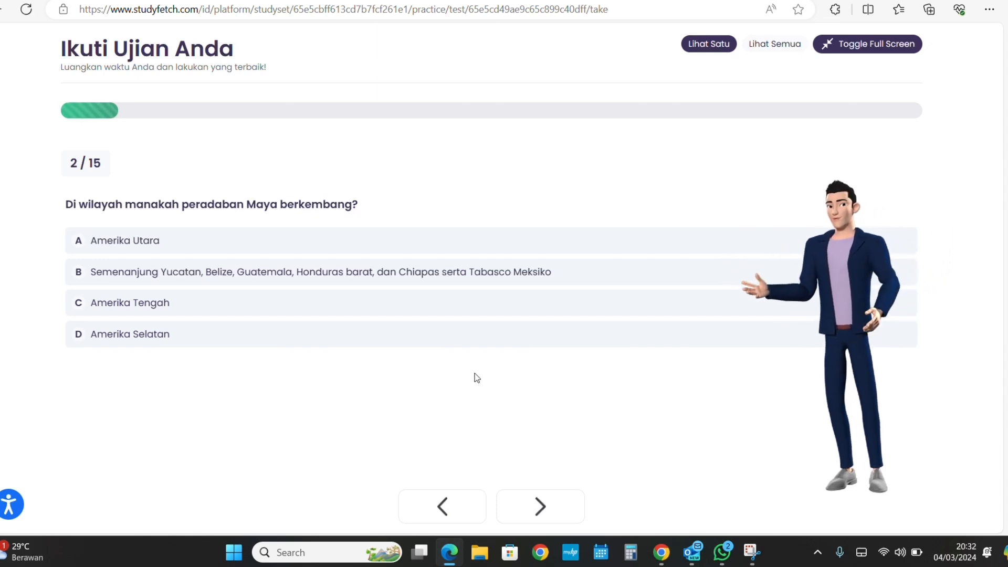
left_click(428, 334)
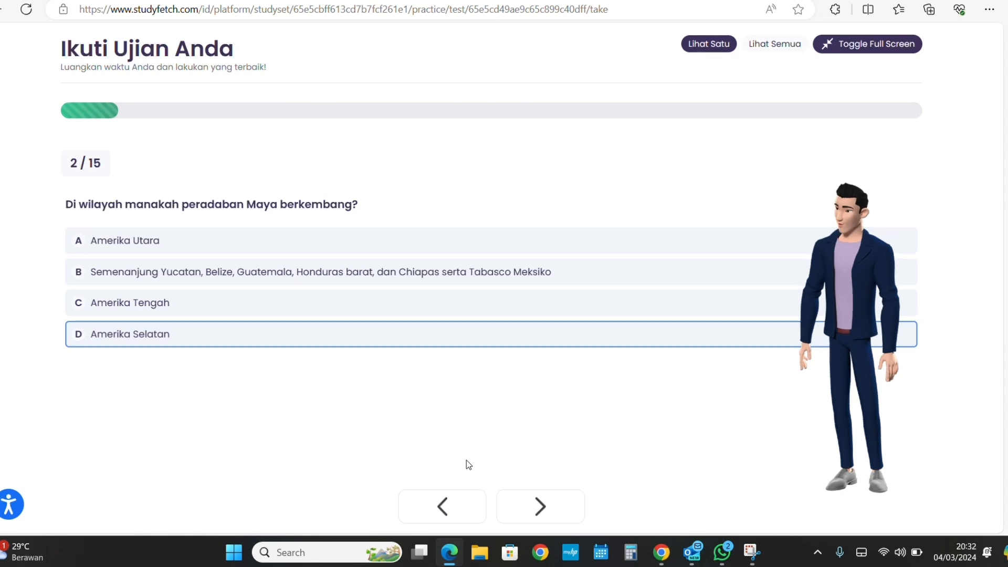
left_click(523, 521)
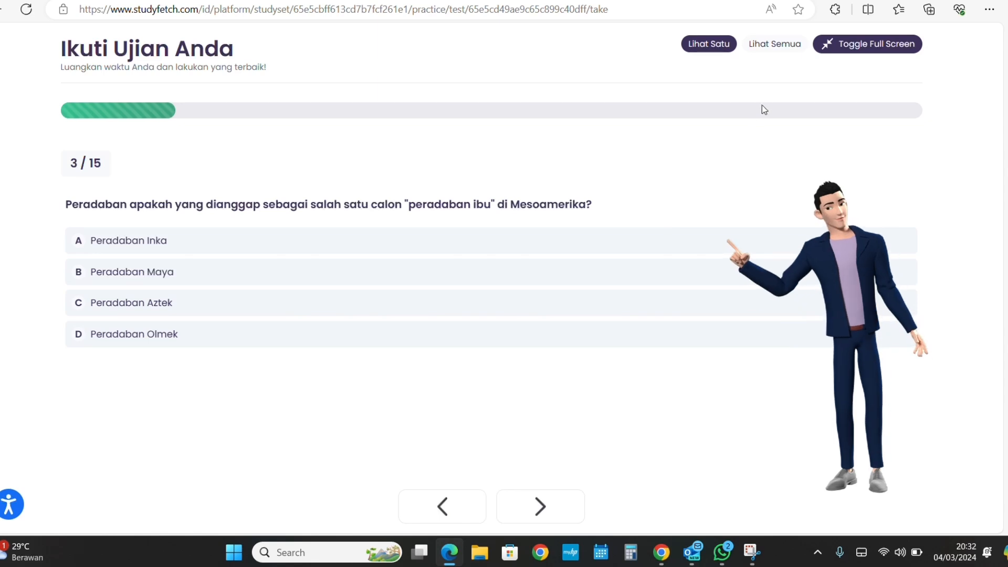
Show all test questions on one page (Lihat Semua) and look through them down to the last one
left_click(776, 45)
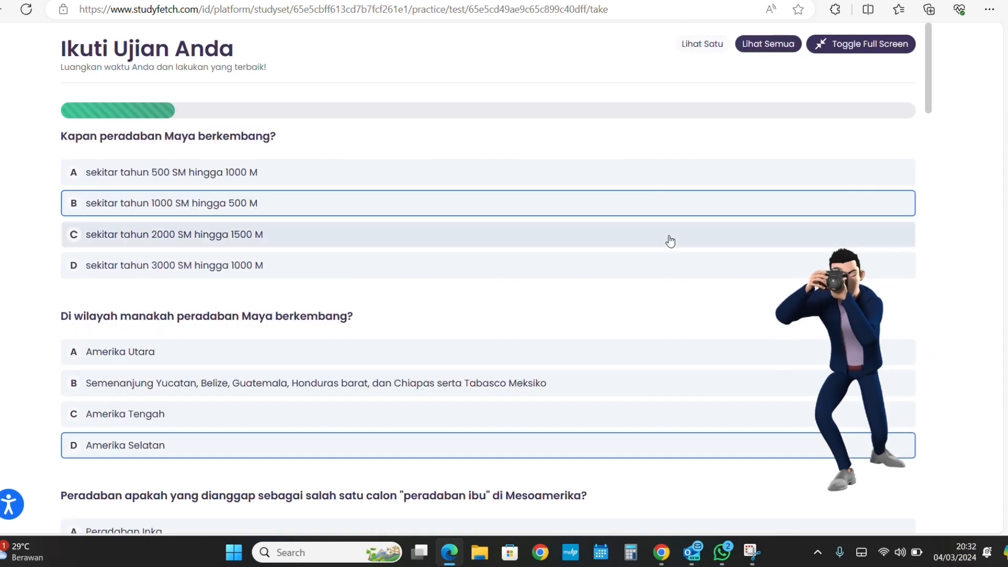
scroll(647, 294, "down", 1)
scroll(648, 295, "down", 2)
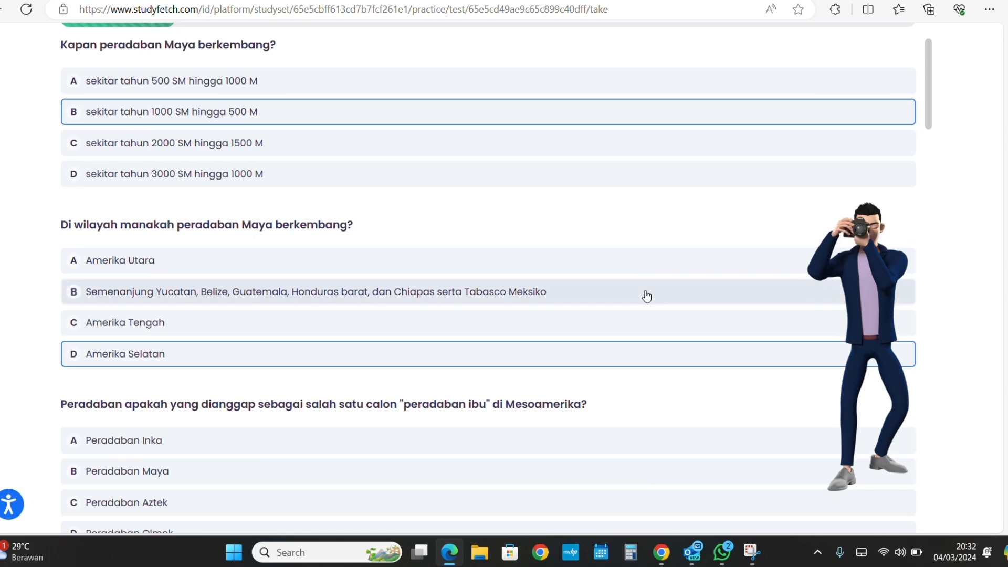
scroll(648, 296, "down", 3)
scroll(646, 295, "down", 3)
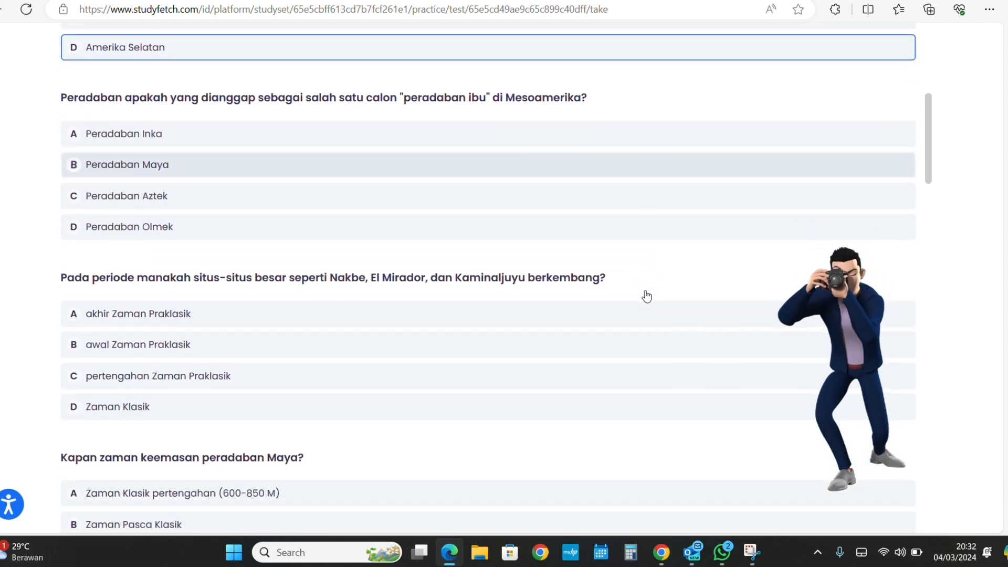
scroll(648, 295, "down", 4)
scroll(647, 295, "down", 4)
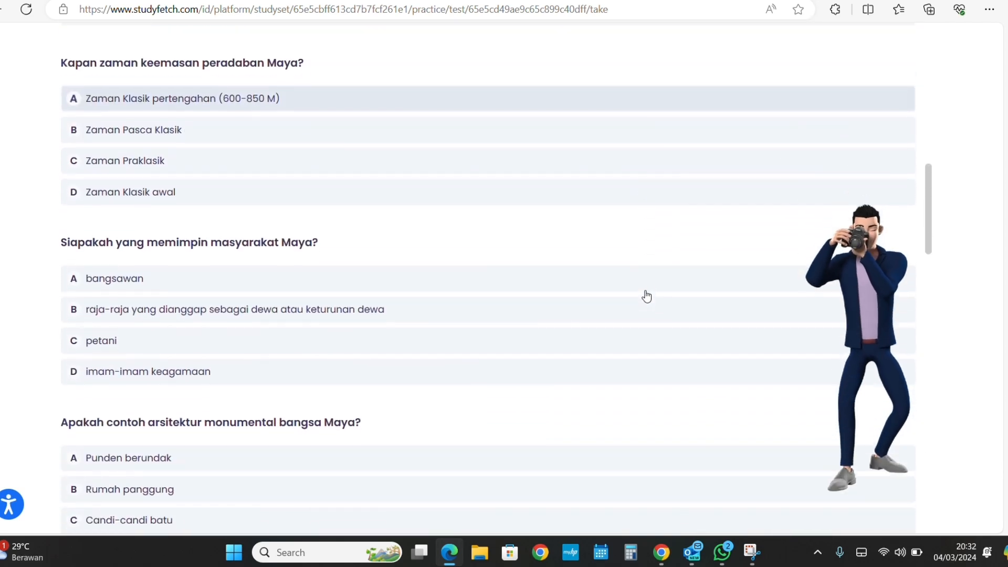
scroll(646, 295, "down", 4)
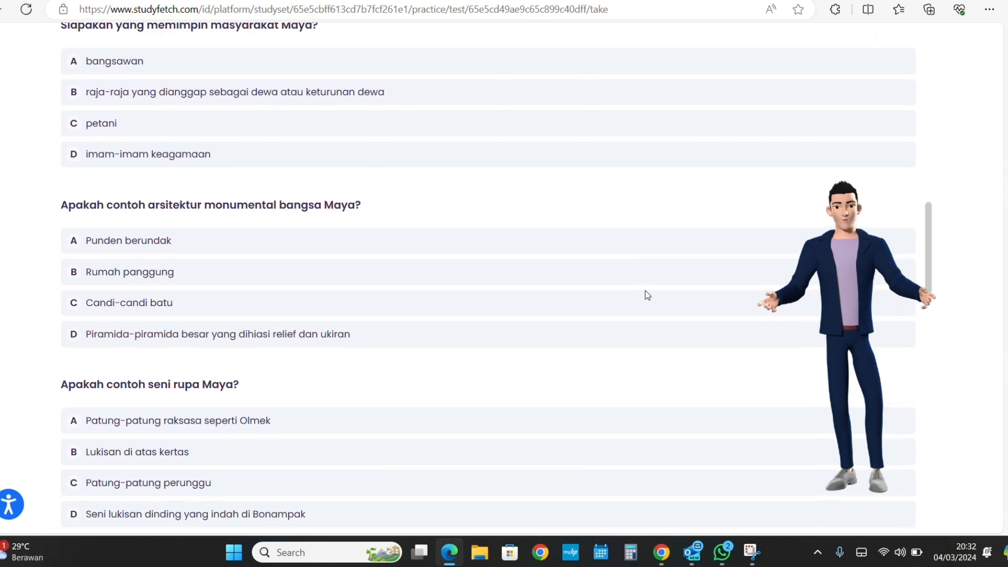
scroll(647, 295, "down", 7)
scroll(646, 296, "down", 6)
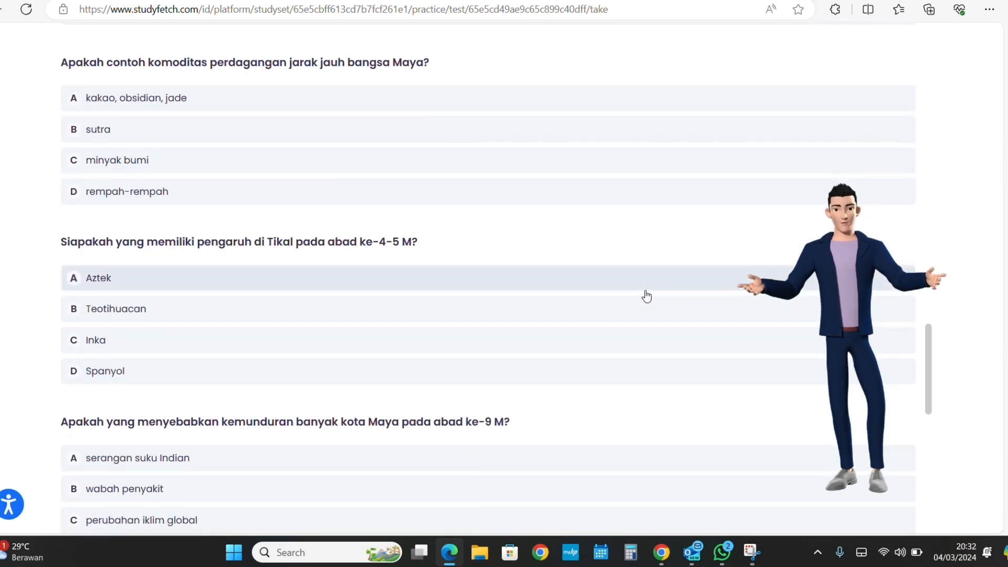
scroll(646, 295, "down", 5)
scroll(647, 295, "down", 4)
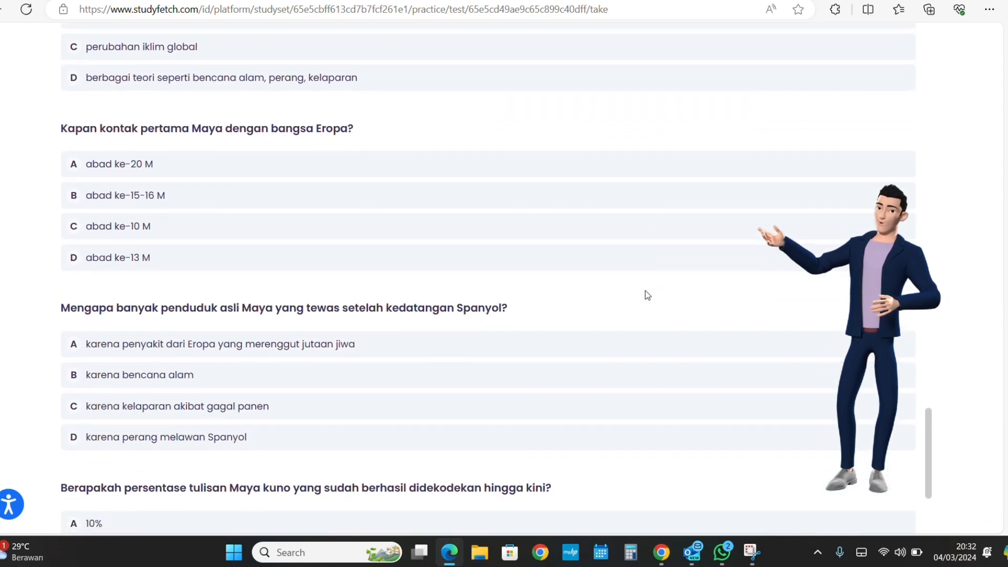
scroll(647, 295, "down", 3)
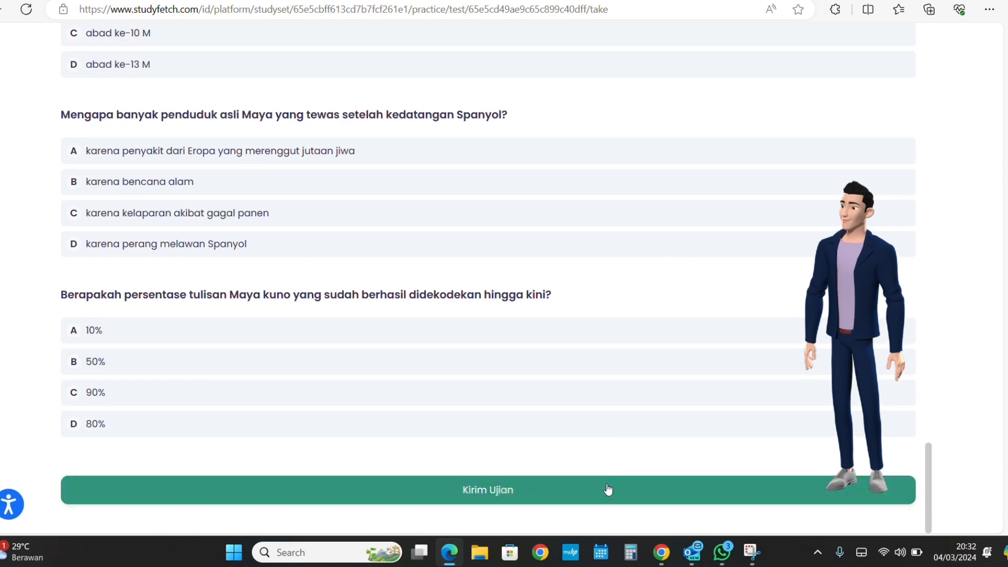
Try to submit the partly answered test, and return to the test creation page
left_click(608, 494)
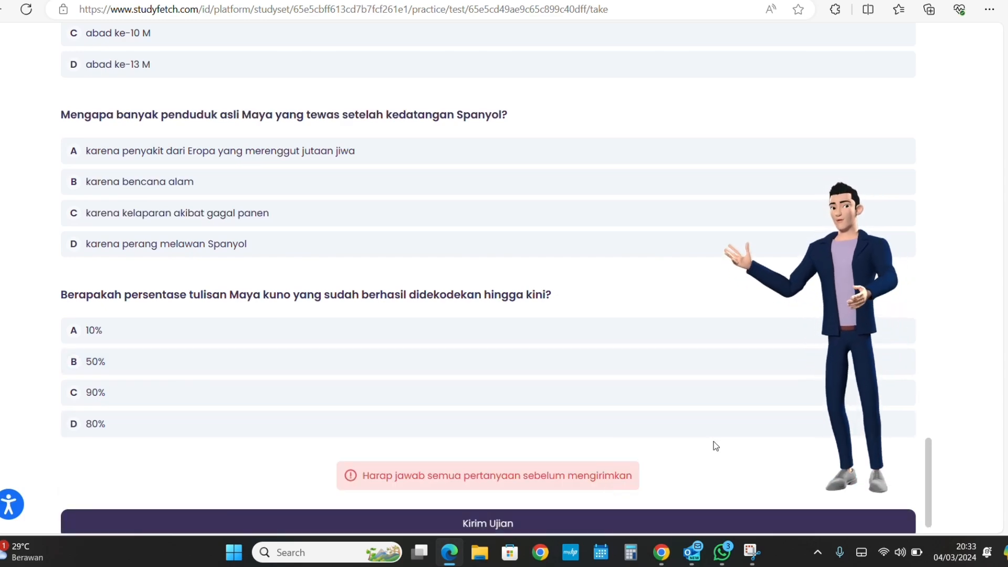
scroll(691, 336, "up", 15)
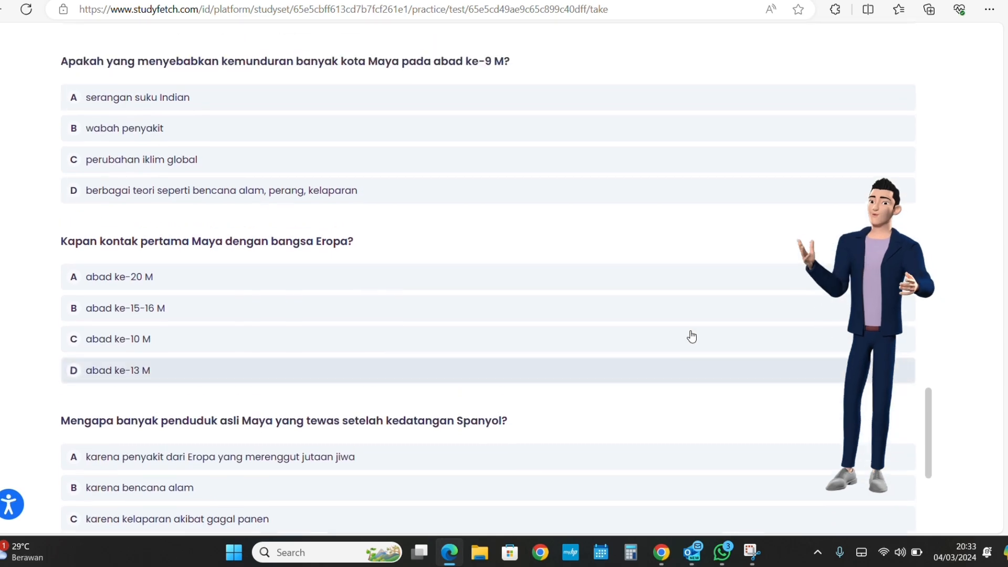
scroll(692, 337, "up", 20)
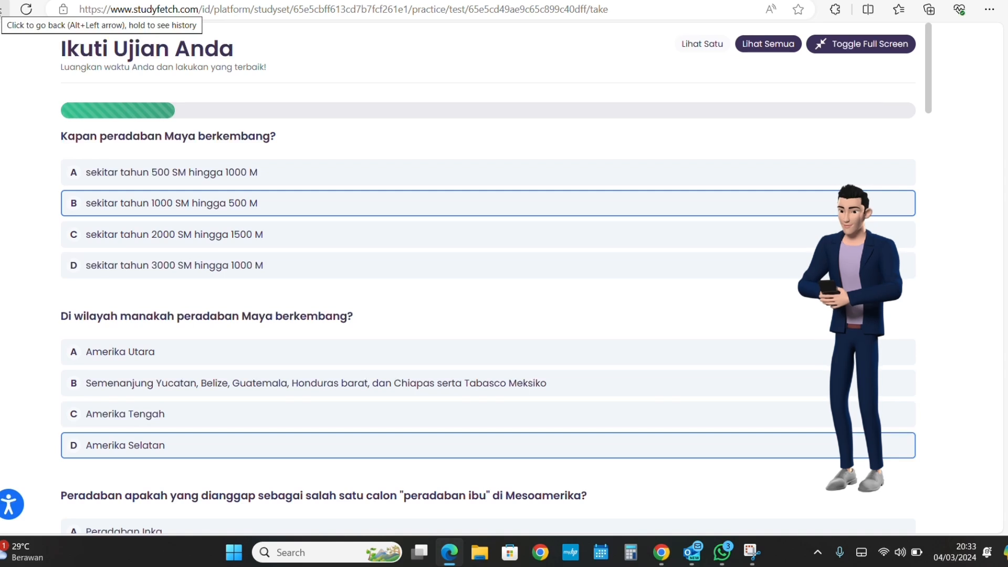
left_click(2, 9)
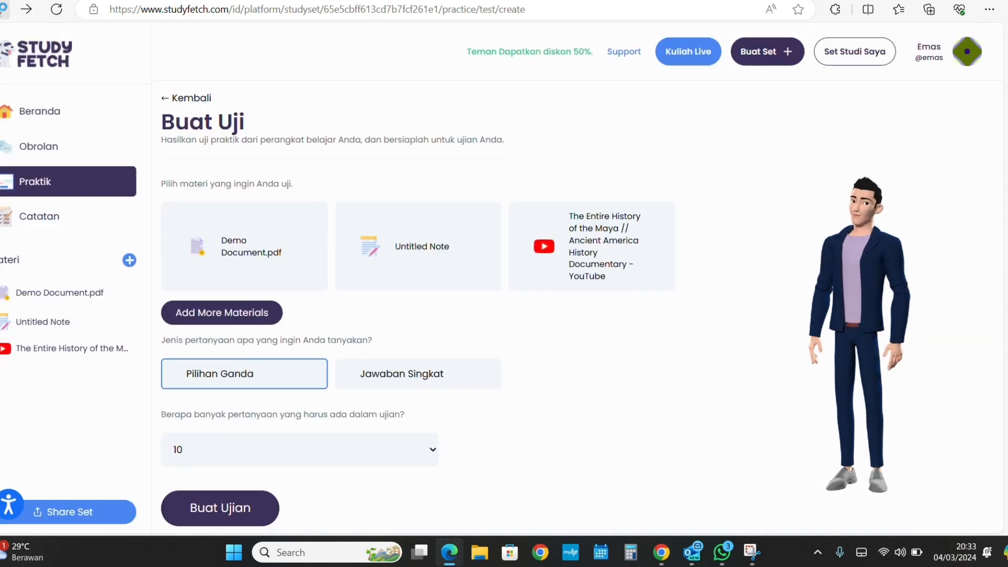
Open the flashcard set "The Entire History of the Maya" for study and flip card 1 to its definition and back
left_click(47, 181)
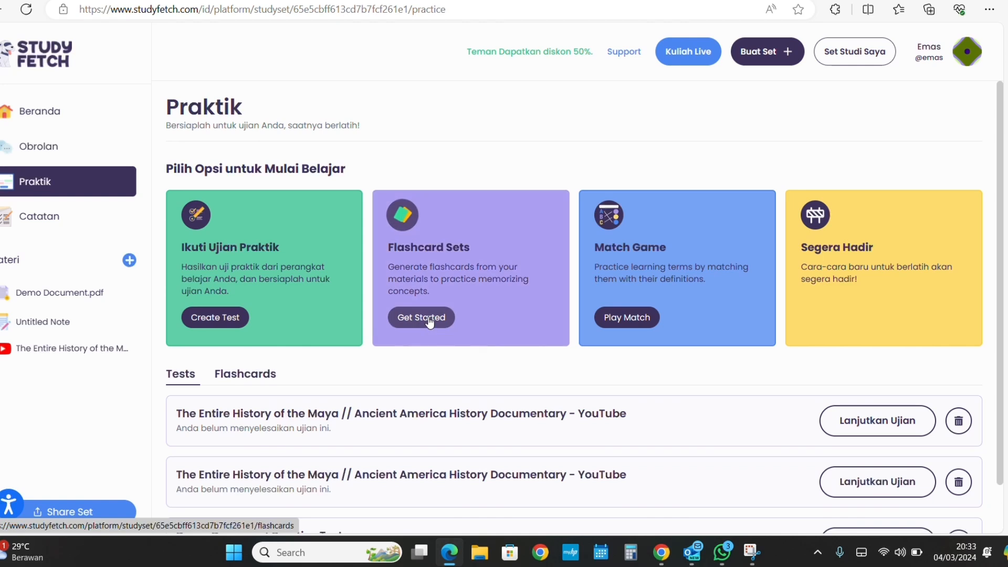
left_click(430, 318)
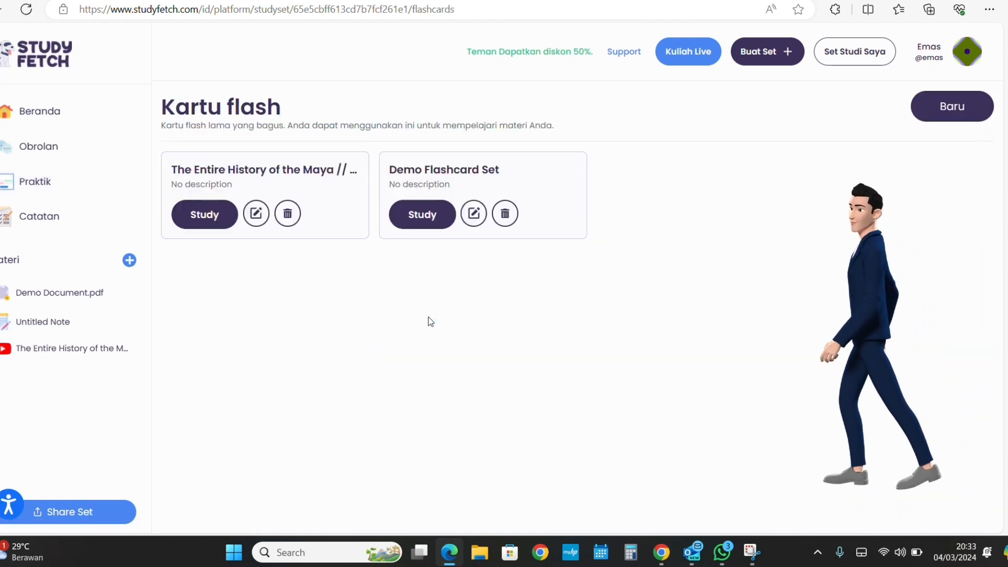
left_click(206, 218)
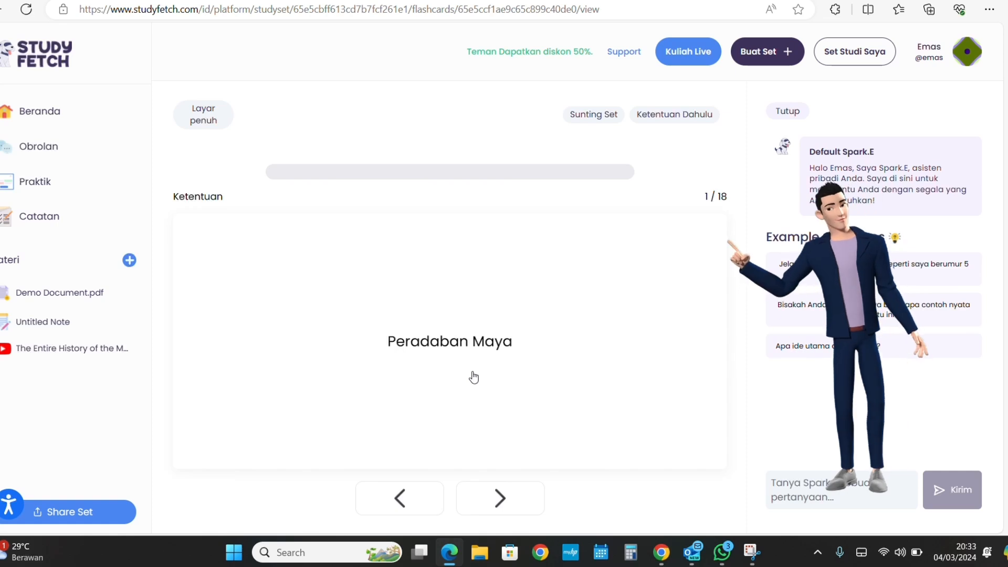
left_click(474, 376)
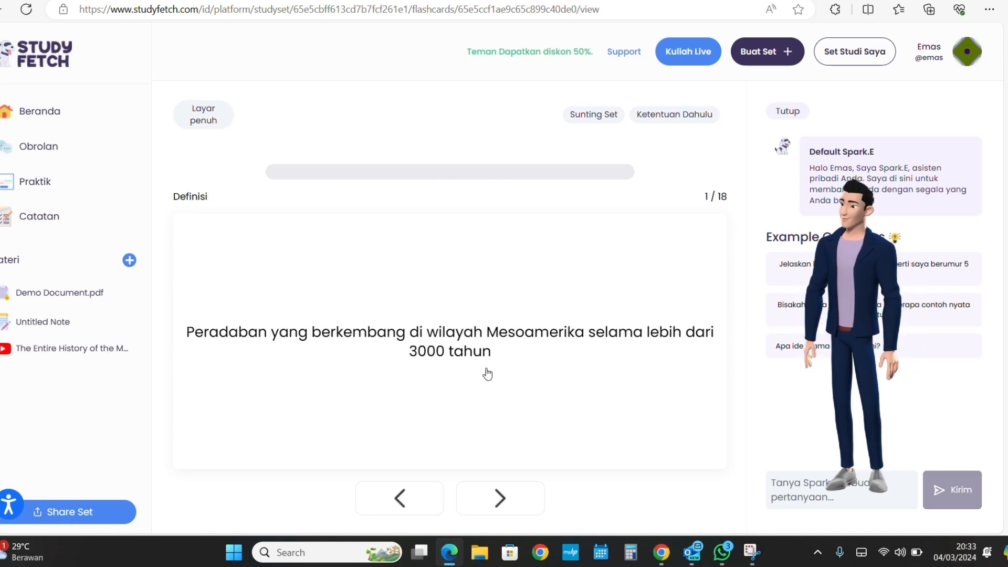
left_click(485, 366)
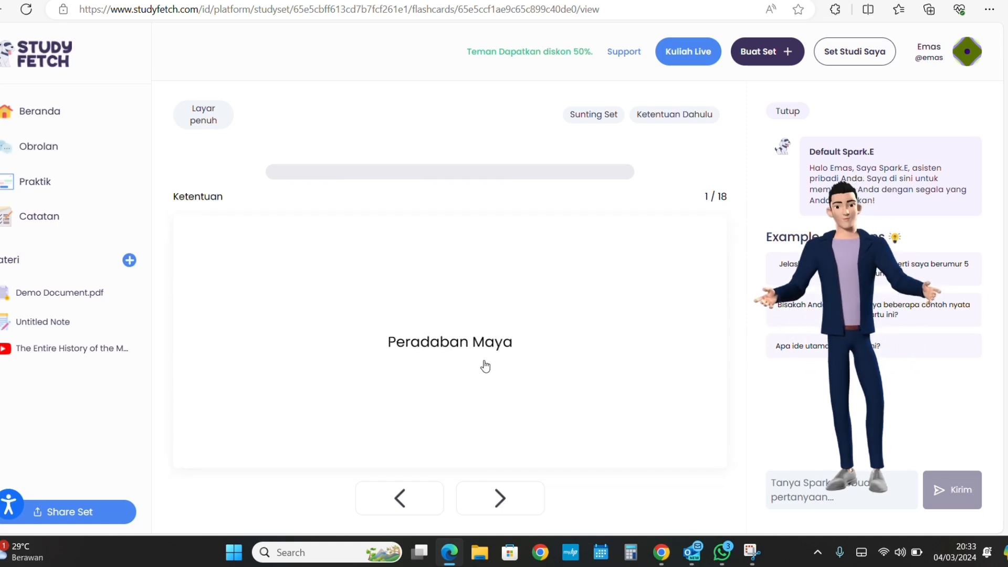
Study flashcards 2 and 3, "Asal Usul Peradaban Maya" and "Zaman Praklasik", flipping each one to its definition
left_click(491, 508)
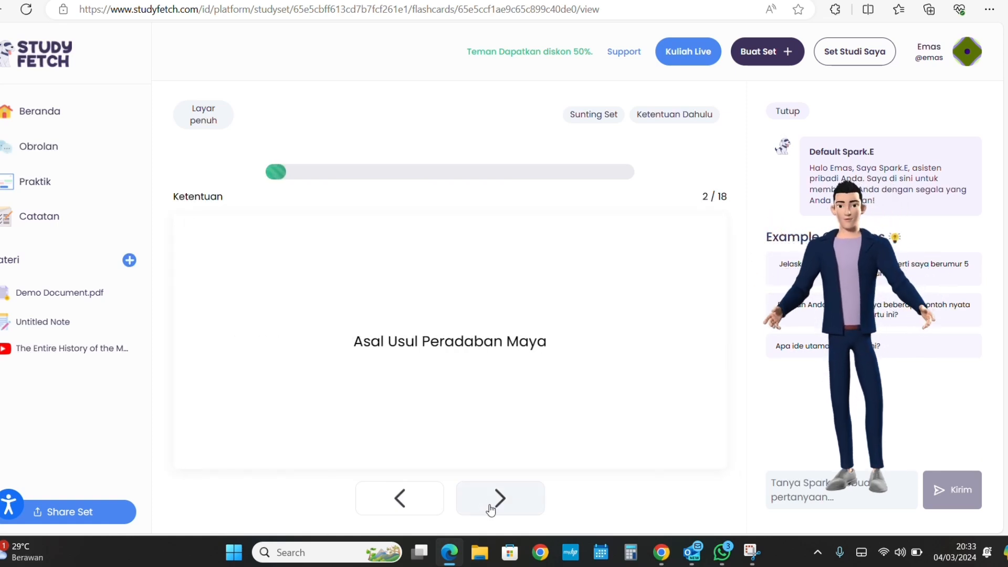
left_click(477, 379)
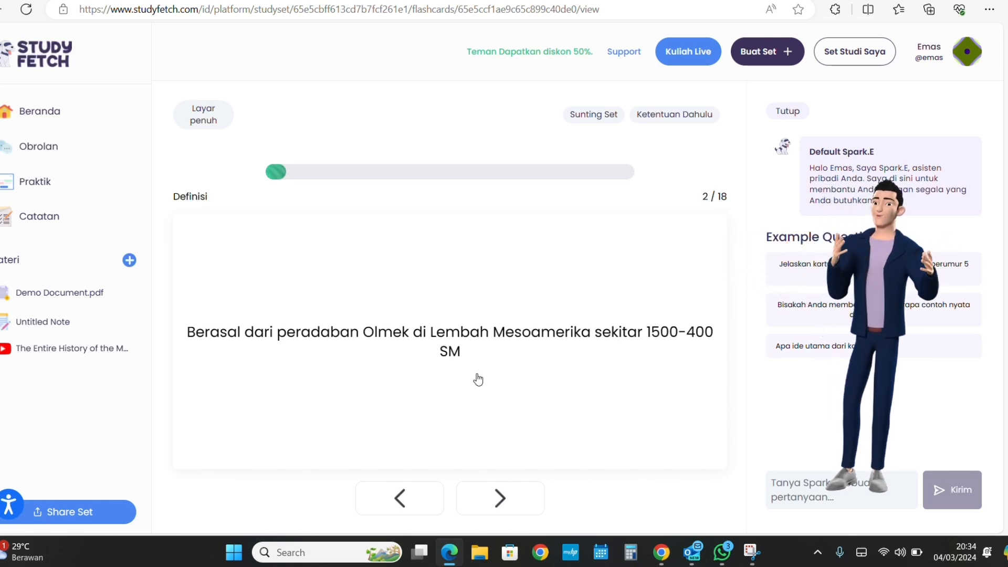
left_click(490, 342)
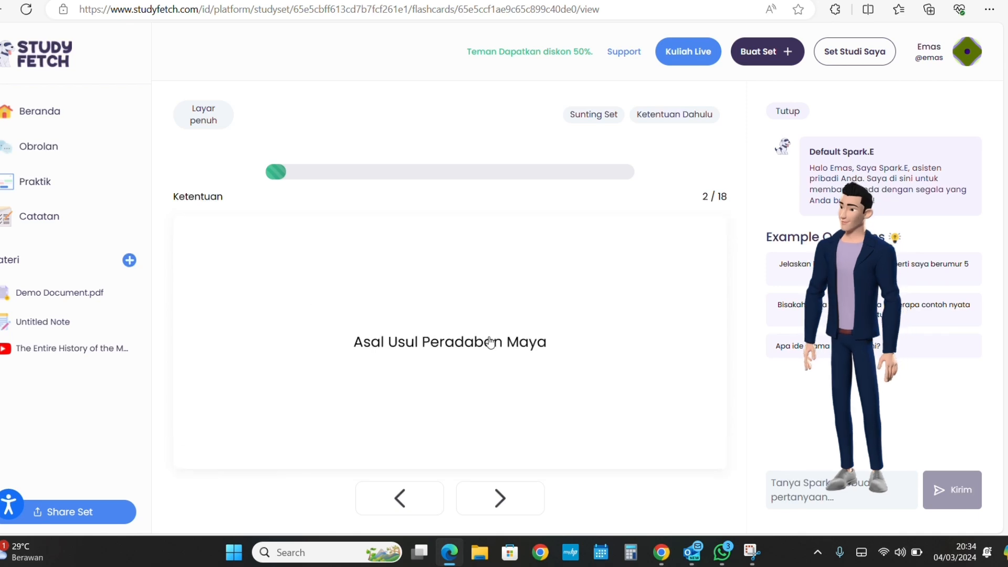
left_click(509, 421)
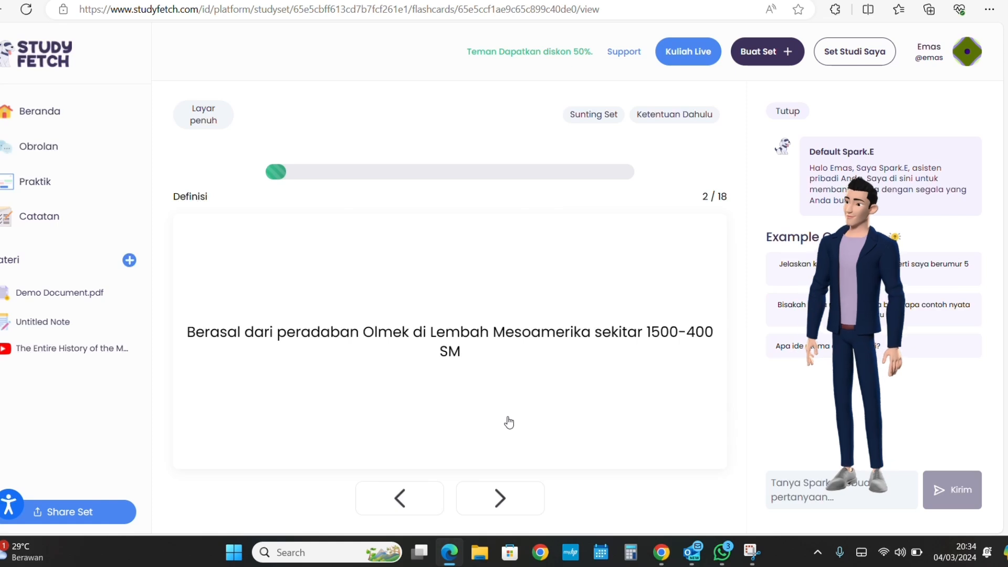
left_click(500, 499)
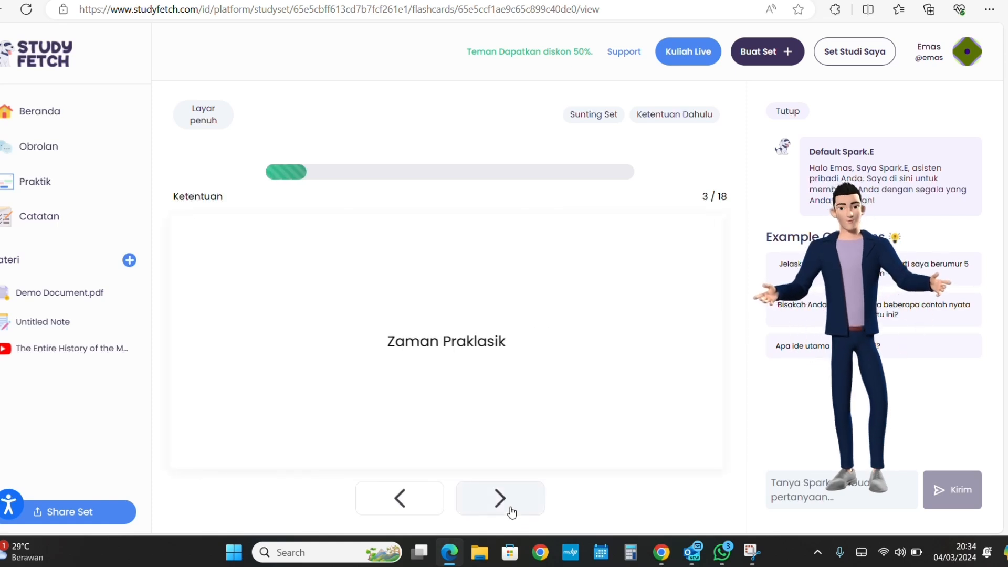
left_click(500, 369)
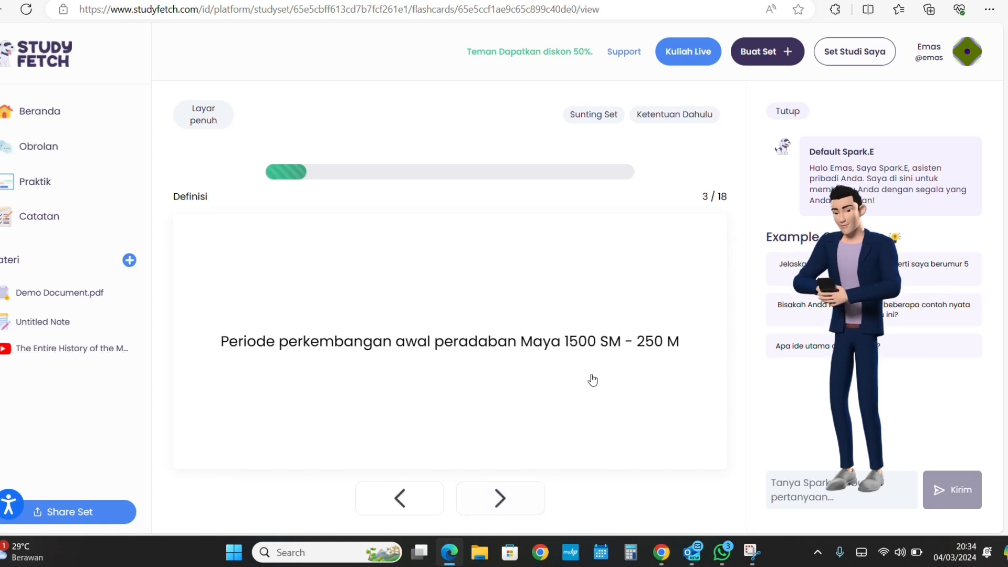
Create a match game from the Maya YouTube material and the existing Maya flashcard set, and start playing
left_click(62, 183)
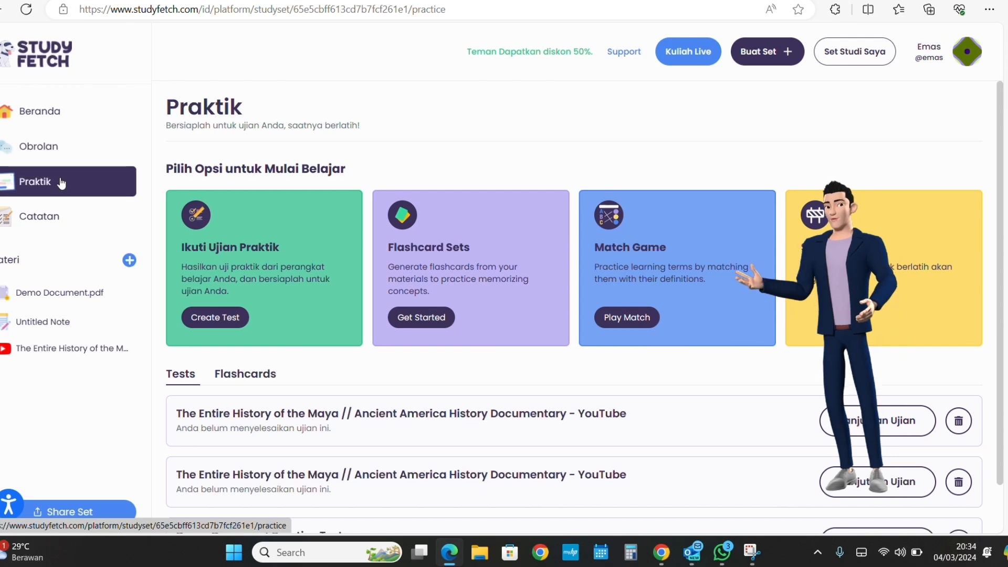
left_click(613, 318)
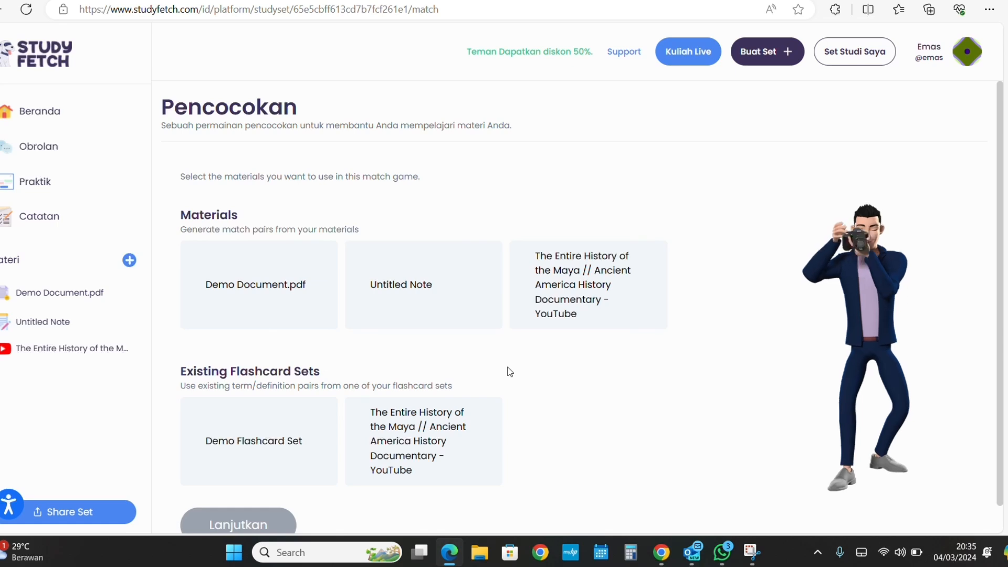
left_click(588, 297)
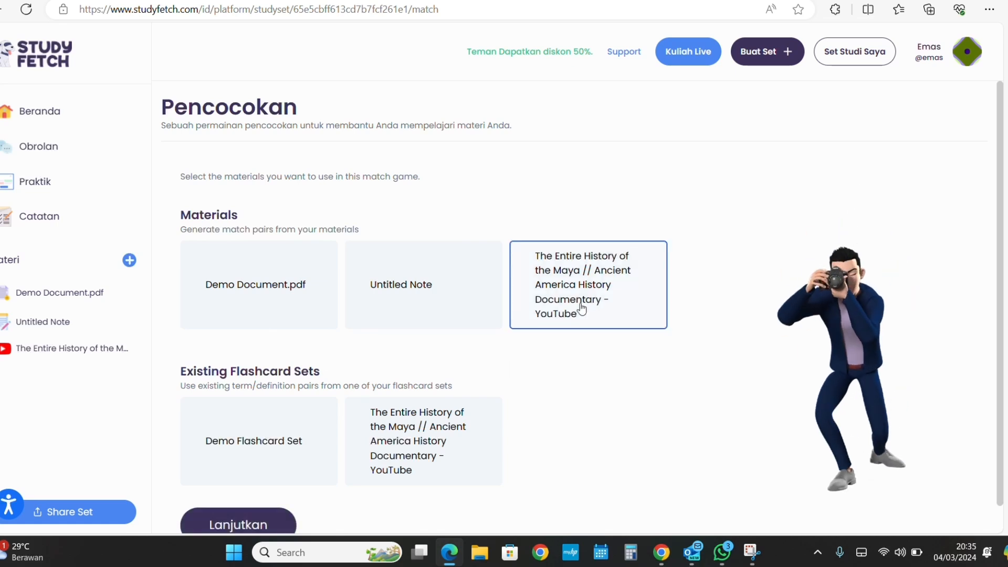
left_click(462, 461)
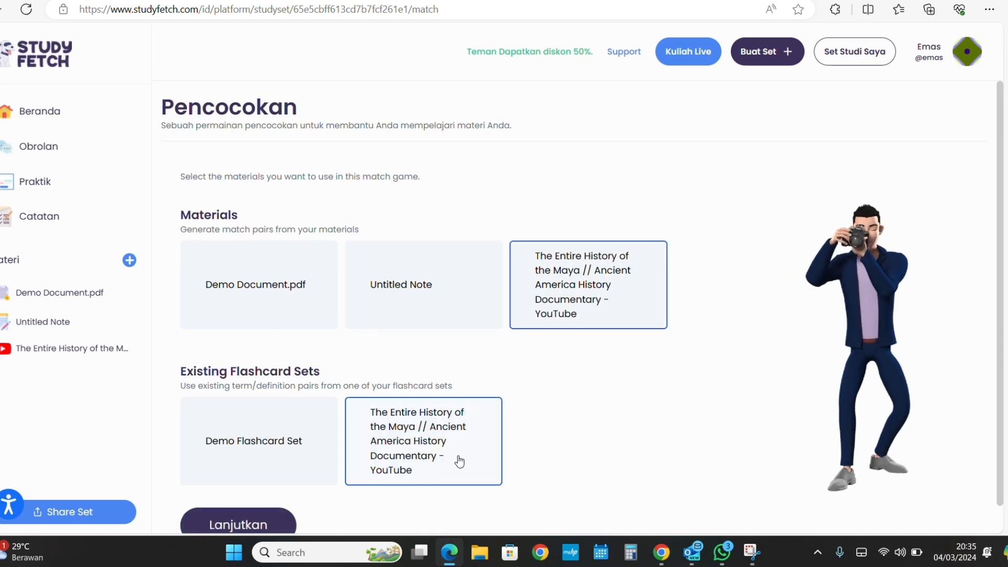
left_click(248, 525)
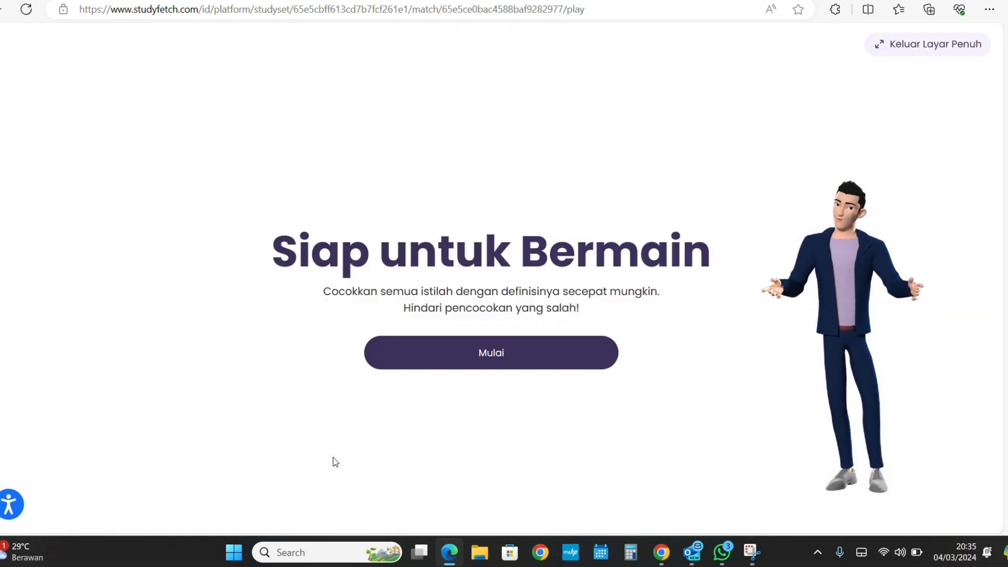
left_click(471, 355)
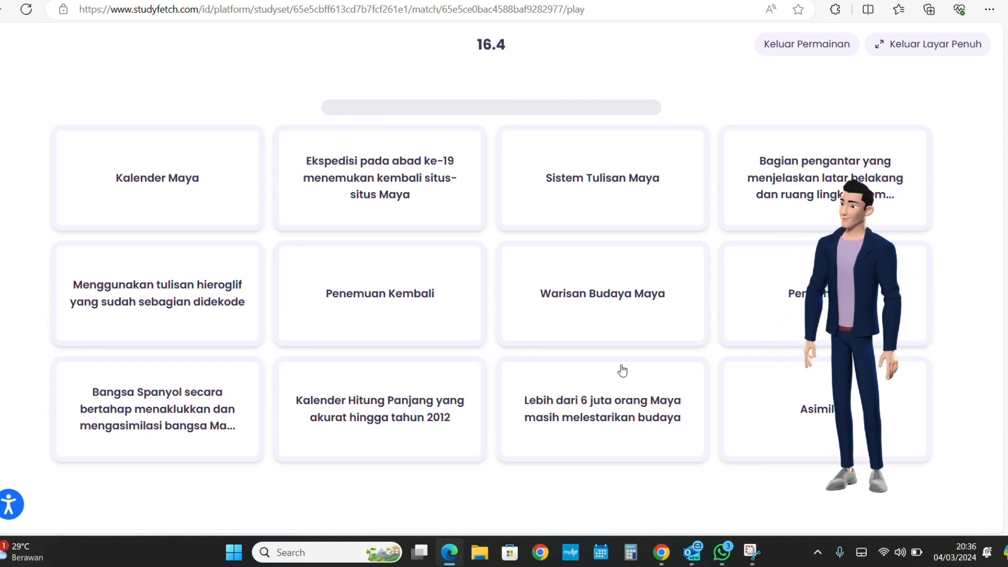
Match "Kalender Maya" with "Kalender Hitung Panjang yang akurat hingga tahun 2012" and "Sistem Tulisan Maya" with "Menggunakan tulisan hieroglif yang sudah sebagian didekode"
left_click(225, 181)
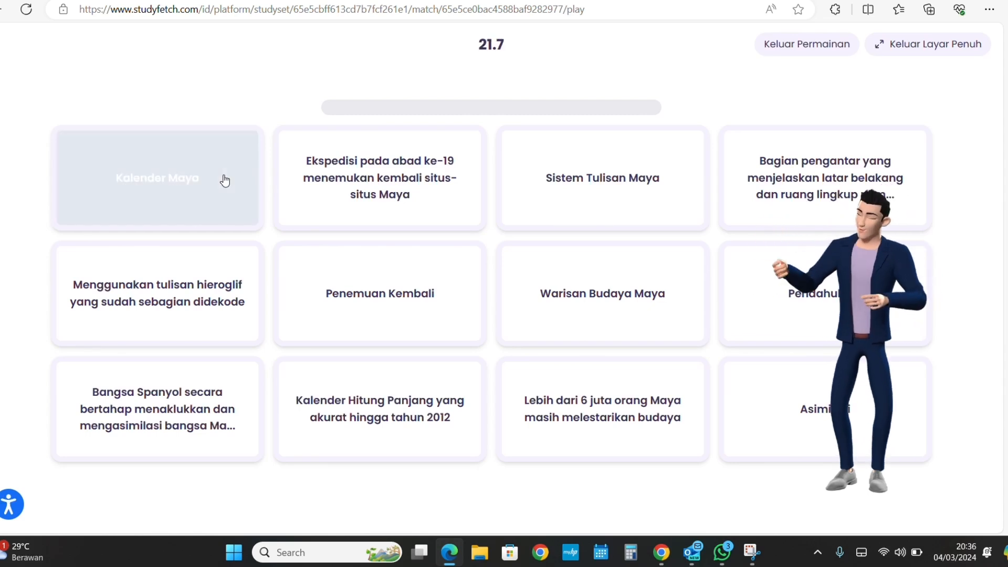
left_click(325, 427)
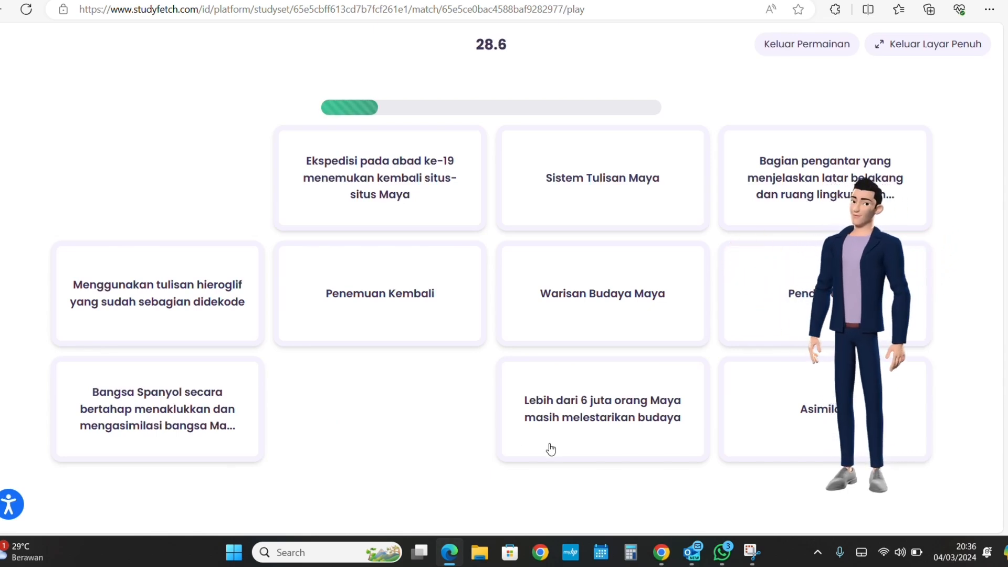
left_click(559, 196)
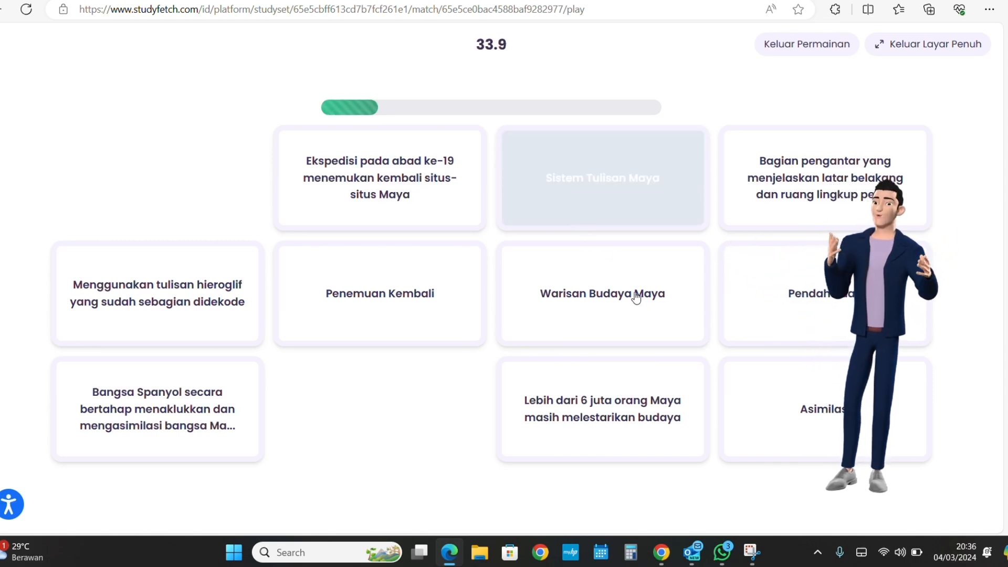
left_click(617, 394)
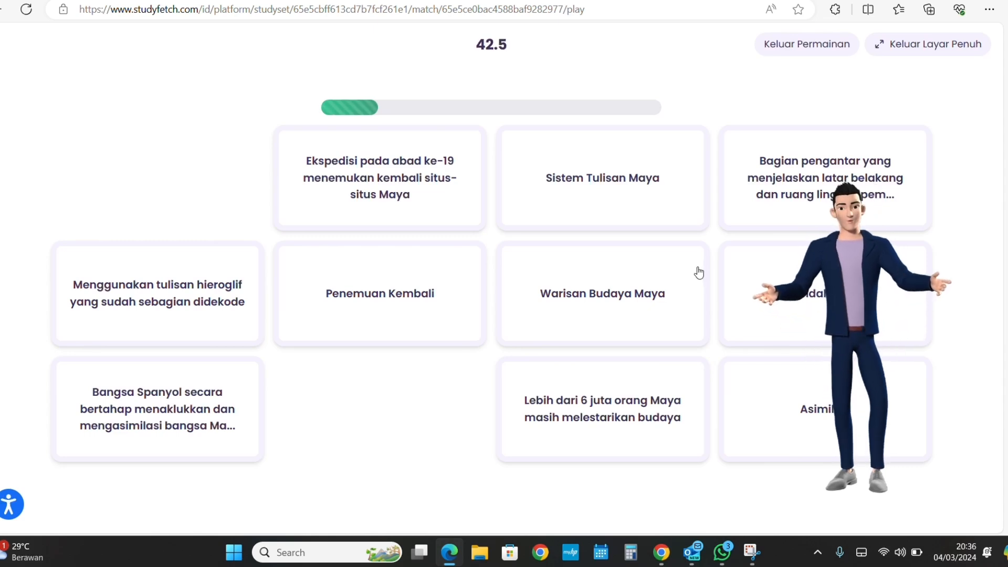
left_click(663, 189)
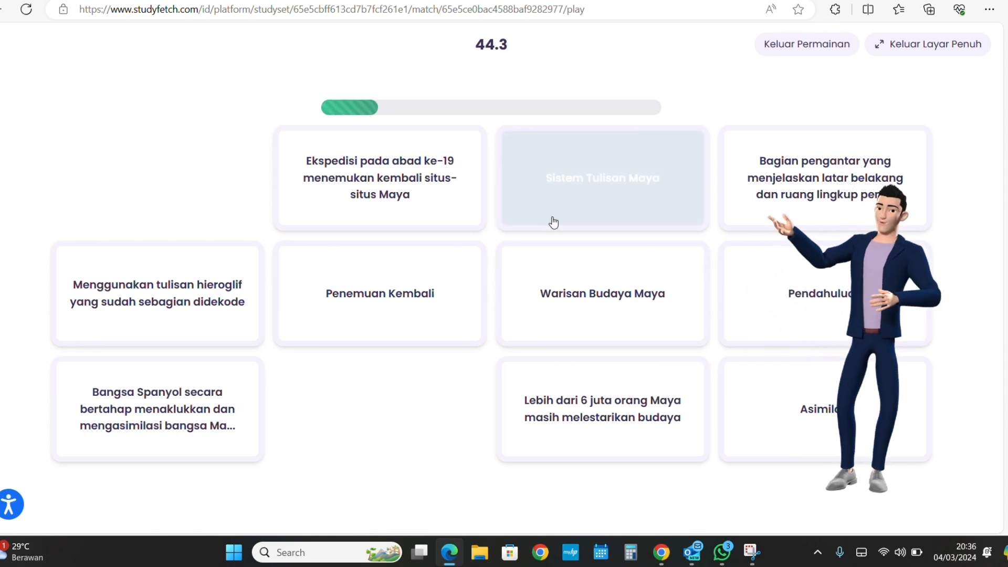
left_click(221, 273)
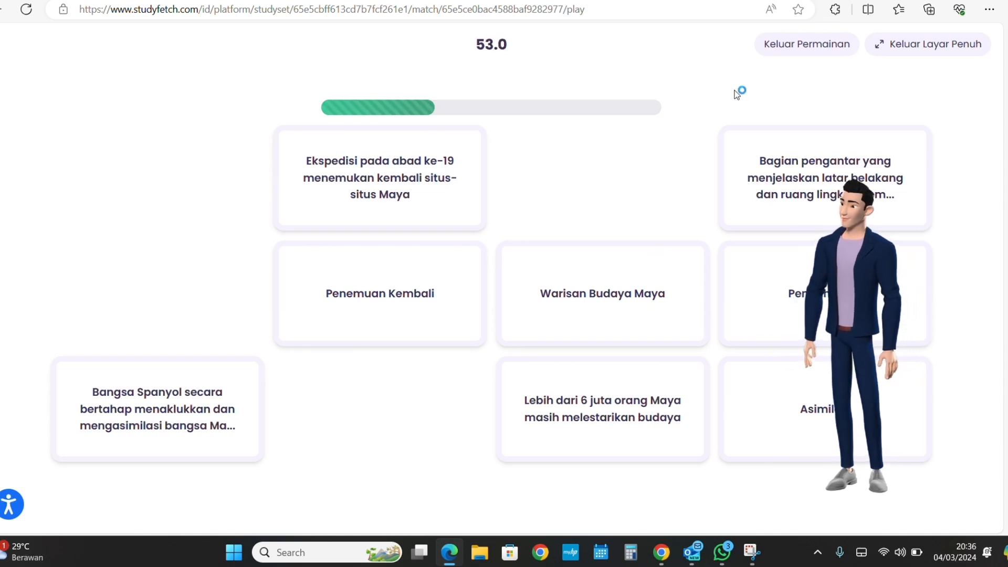
Exit the match game and look over the home page (Beranda) of the "Peradaban Maya" study set
left_click(783, 50)
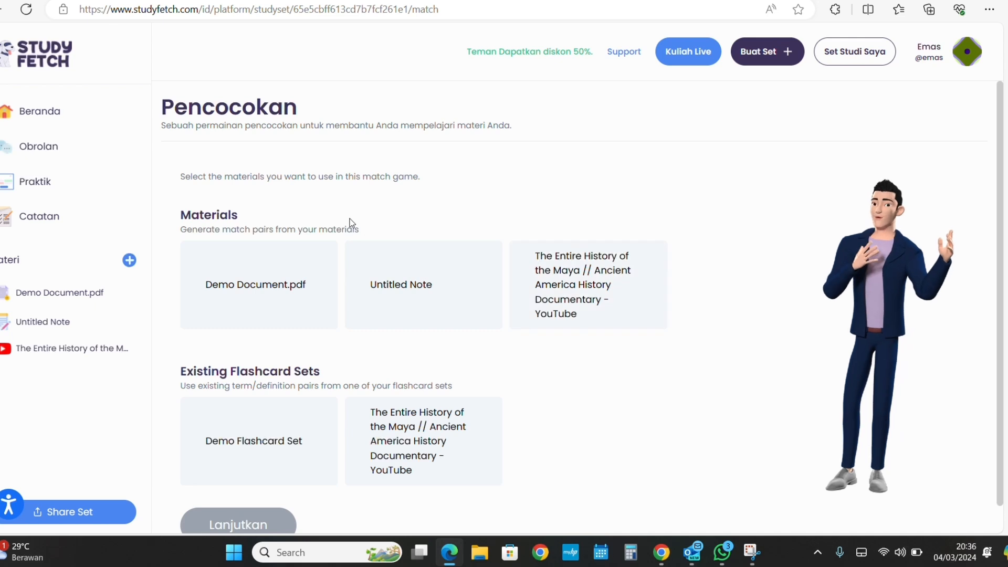
left_click(97, 110)
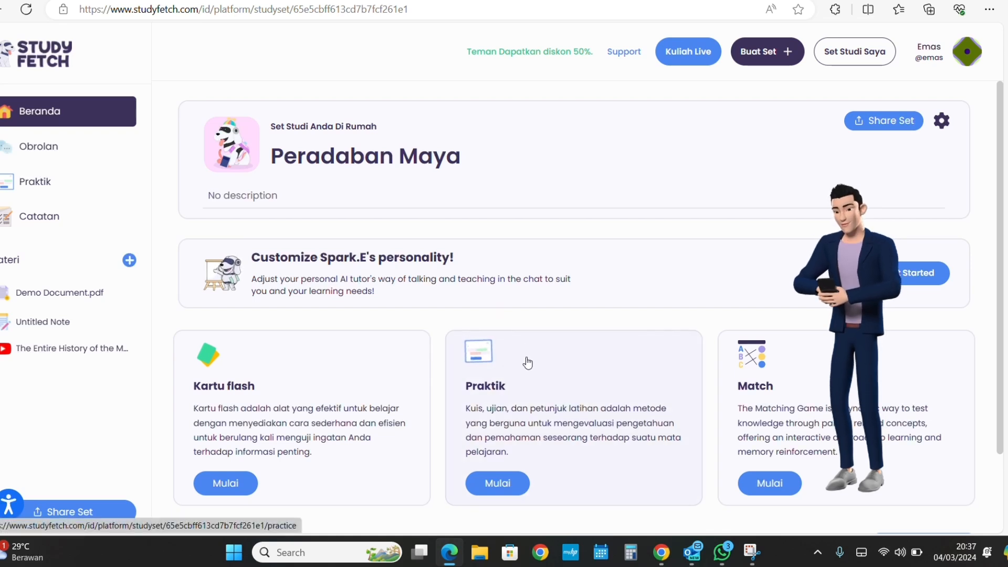
scroll(528, 362, "down", 1)
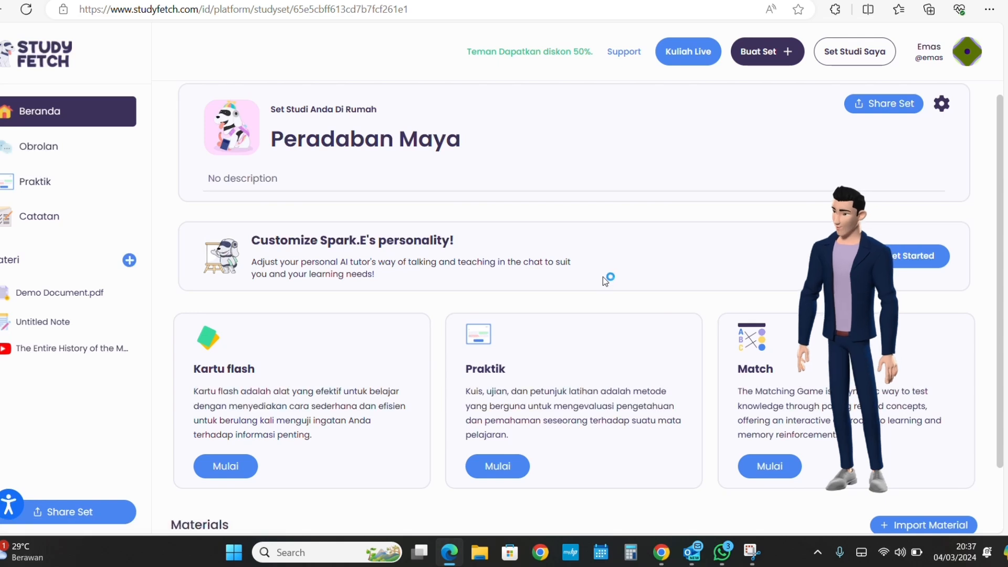
scroll(547, 207, "up", 1)
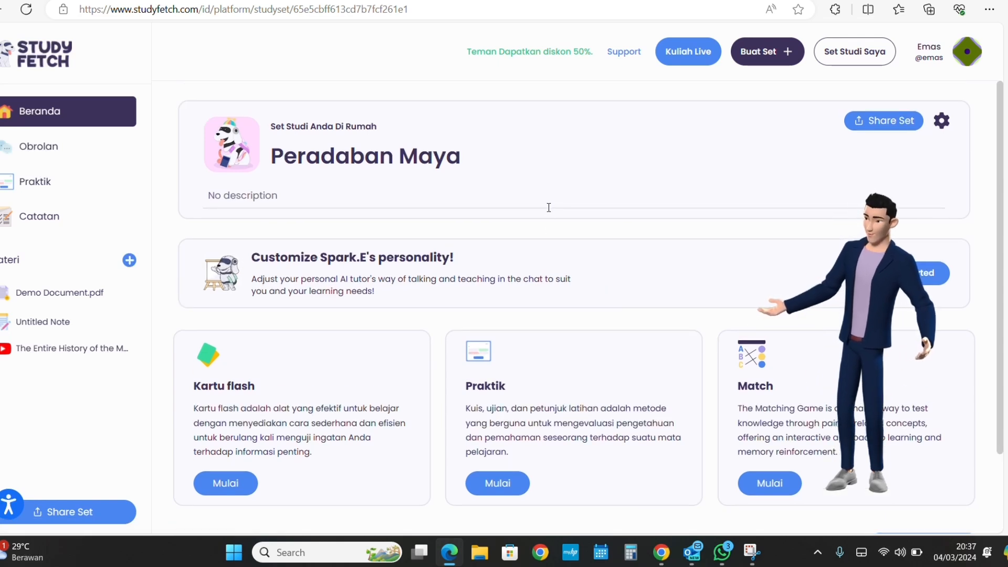